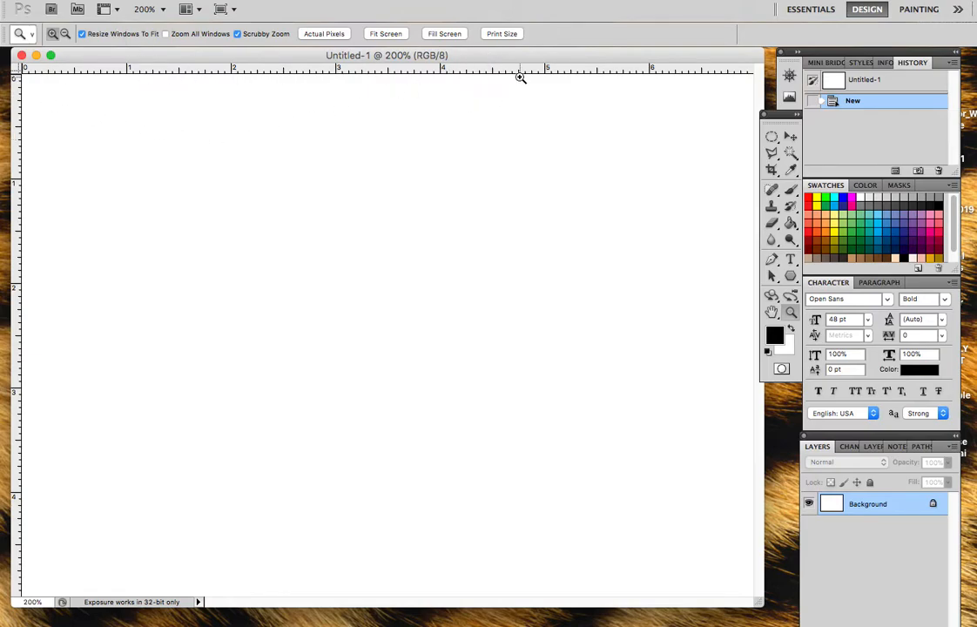
Step: Activate the Move tool and search the application's help for the Rulers command
{"action": "left_click", "coordinate": [789, 137]}
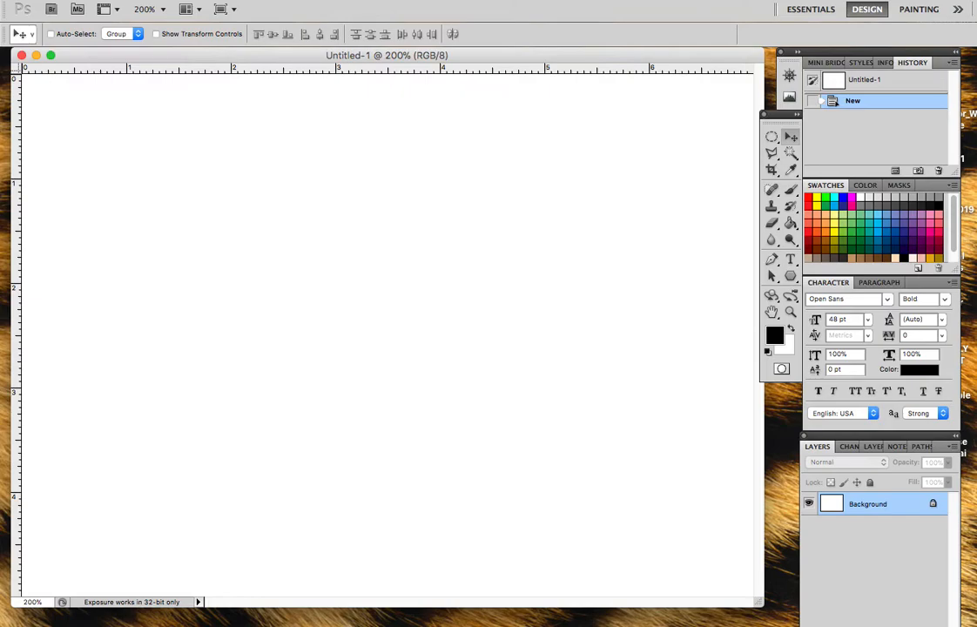
{"action": "left_click", "coordinate": [416, 1]}
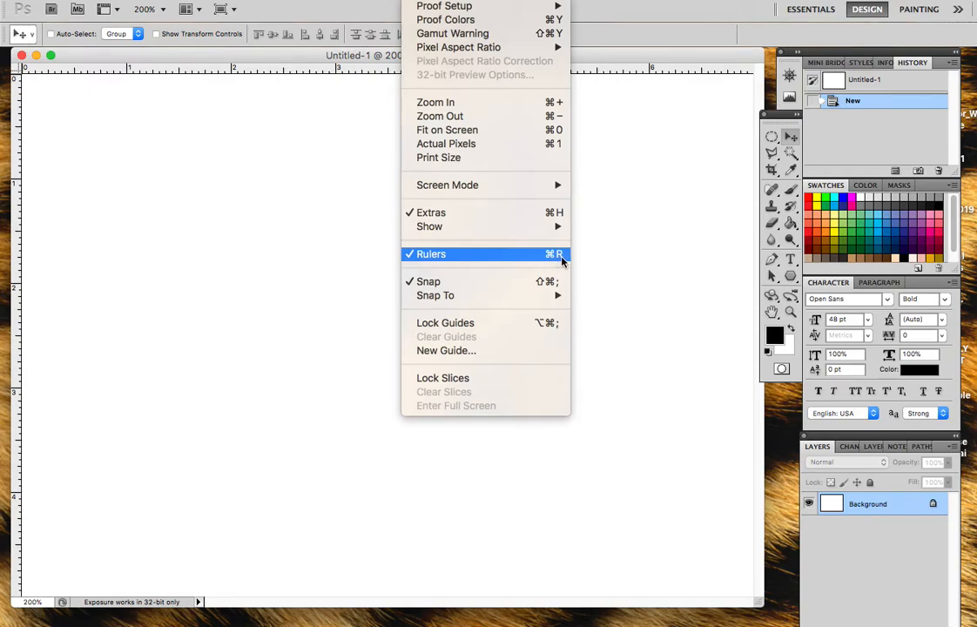
{"action": "mouse_move", "coordinate": [505, 1]}
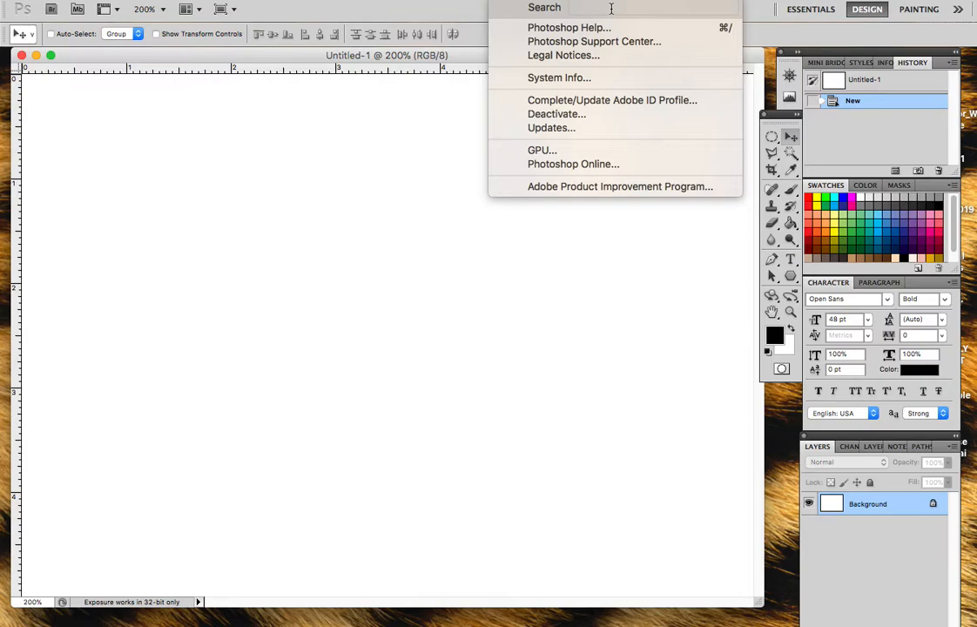
{"action": "type", "text": "rule"}
{"action": "mouse_move", "coordinate": [608, 57]}
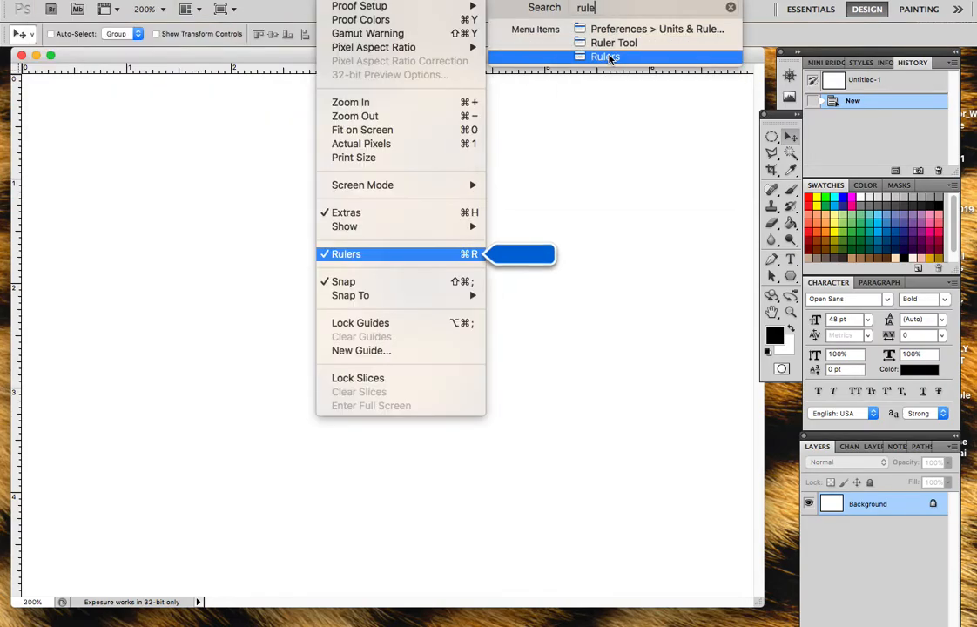
{"action": "left_click", "coordinate": [628, 195]}
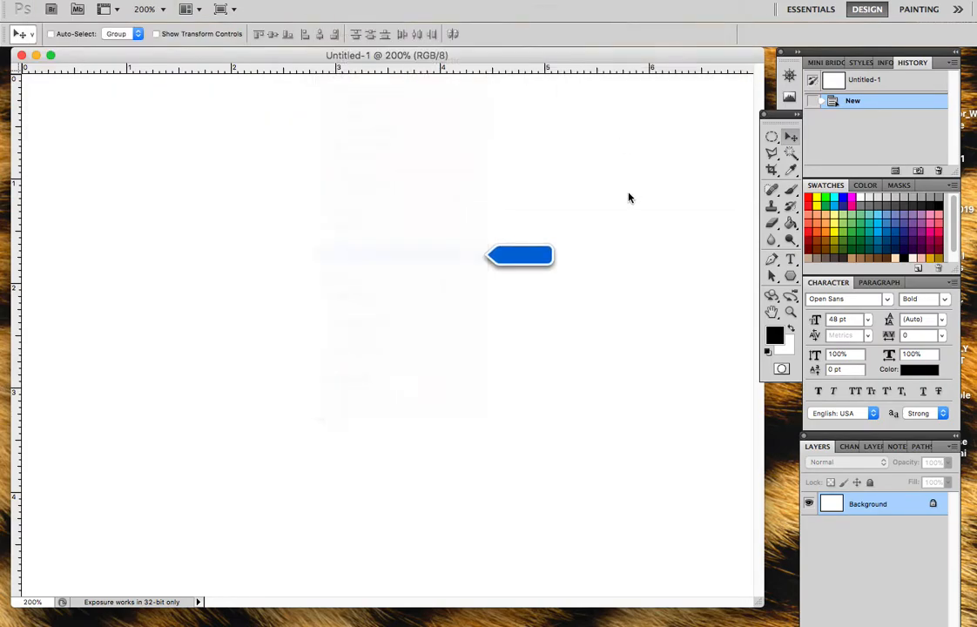
Step: Hide the document rulers, show them again, and shift the document window back beside the tool palette
{"action": "left_click", "coordinate": [416, 0]}
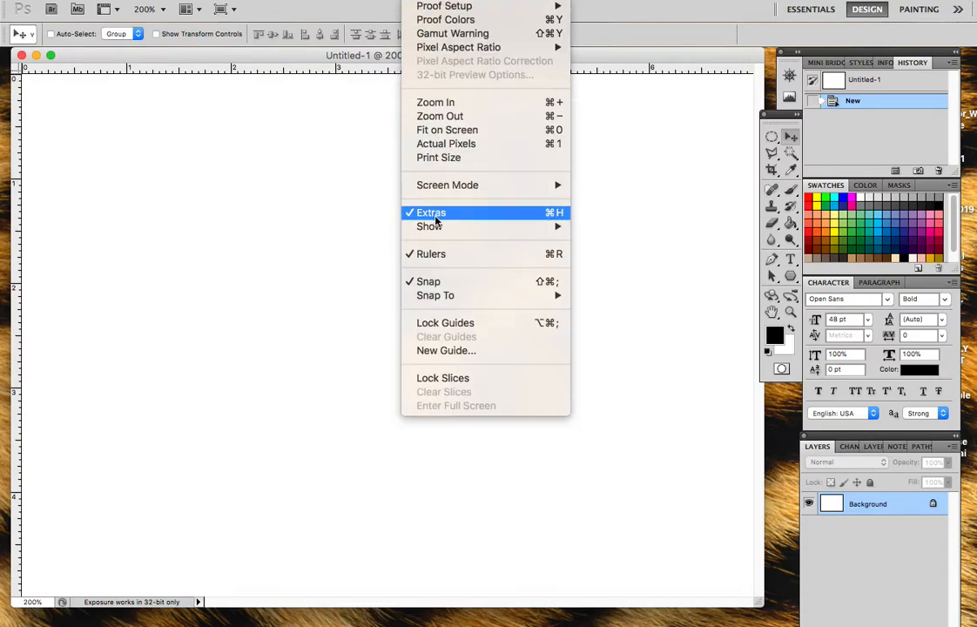
{"action": "left_click", "coordinate": [435, 254]}
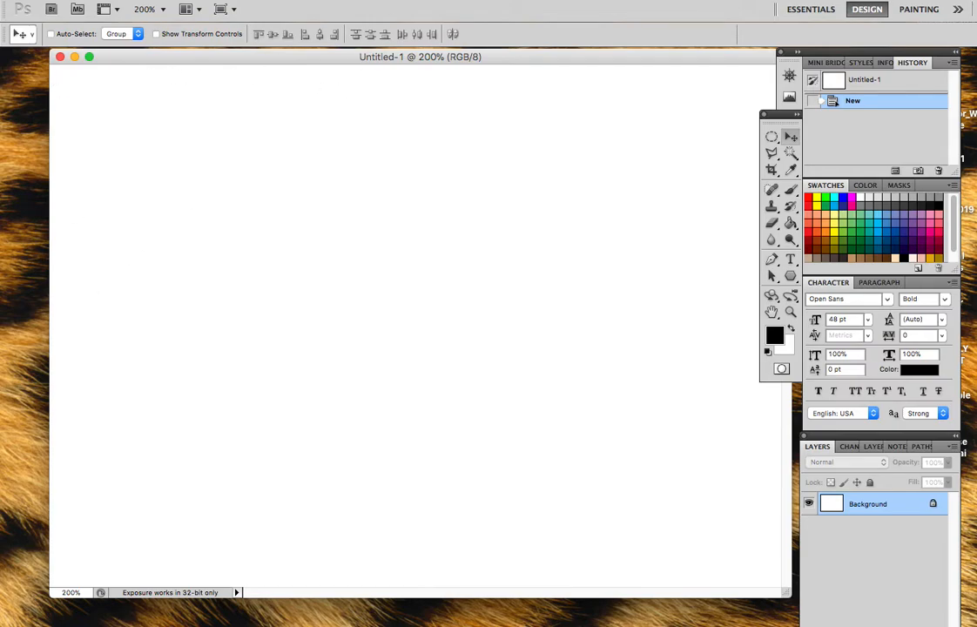
{"action": "left_click", "coordinate": [416, 0]}
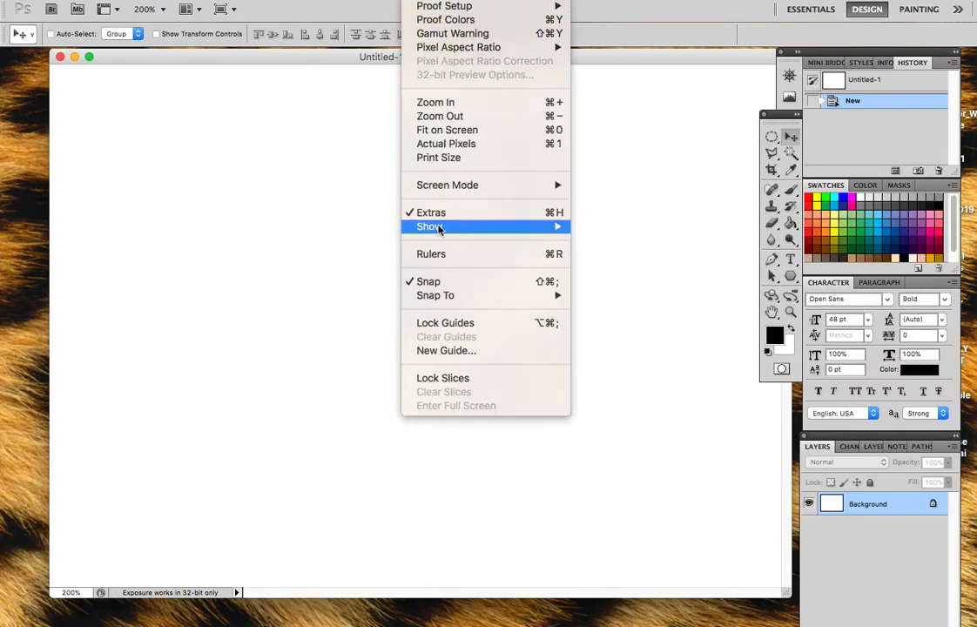
{"action": "left_click", "coordinate": [432, 253]}
{"action": "left_click_drag", "start_coordinate": [564, 56], "coordinate": [524, 57]}
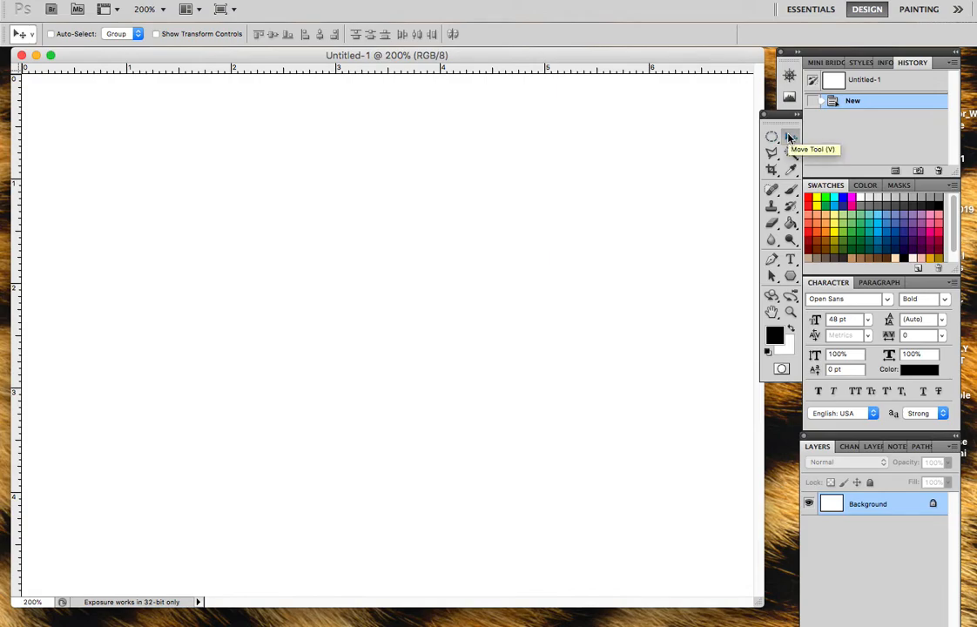
Step: Place six vertical guides at the 1, 2, 3, 4, 5 and 6 marks of the horizontal ruler
{"action": "left_click_drag", "start_coordinate": [17, 159], "coordinate": [126, 159]}
{"action": "left_click_drag", "start_coordinate": [18, 162], "coordinate": [231, 152]}
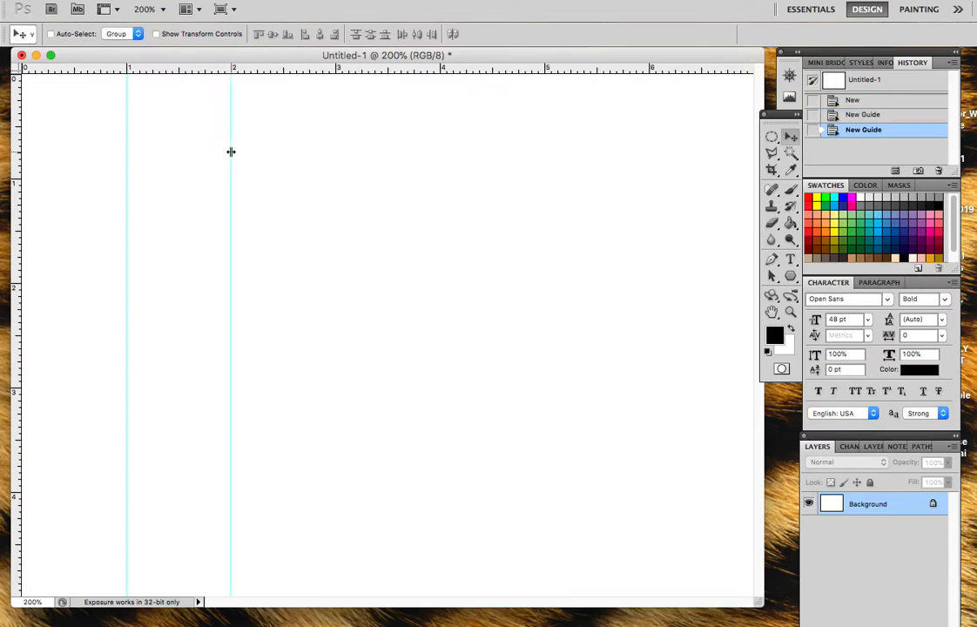
{"action": "left_click_drag", "start_coordinate": [17, 146], "coordinate": [335, 142]}
{"action": "left_click_drag", "start_coordinate": [14, 124], "coordinate": [441, 110]}
{"action": "left_click_drag", "start_coordinate": [19, 157], "coordinate": [545, 144]}
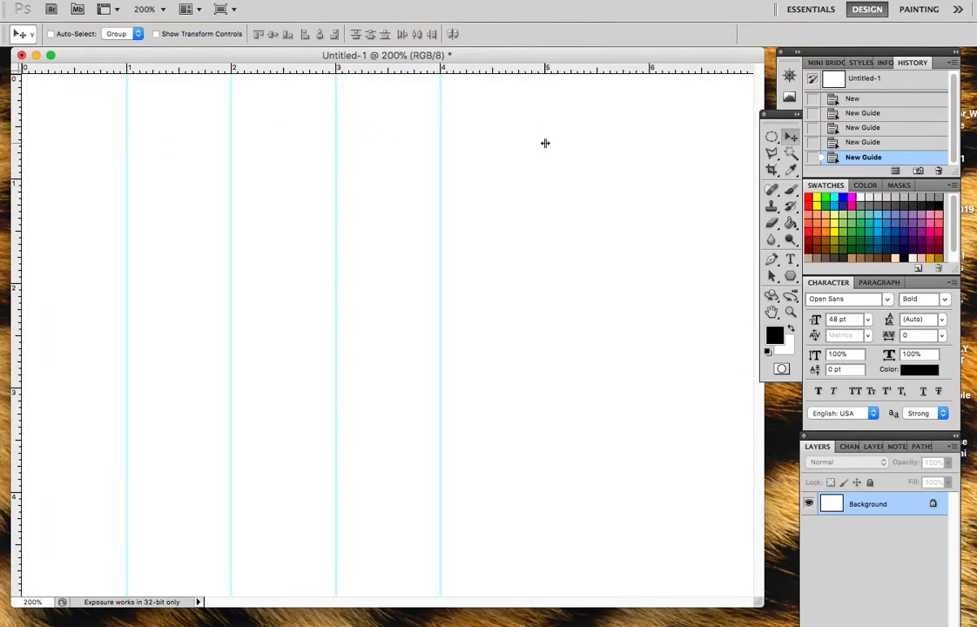
{"action": "left_click_drag", "start_coordinate": [19, 161], "coordinate": [648, 139]}
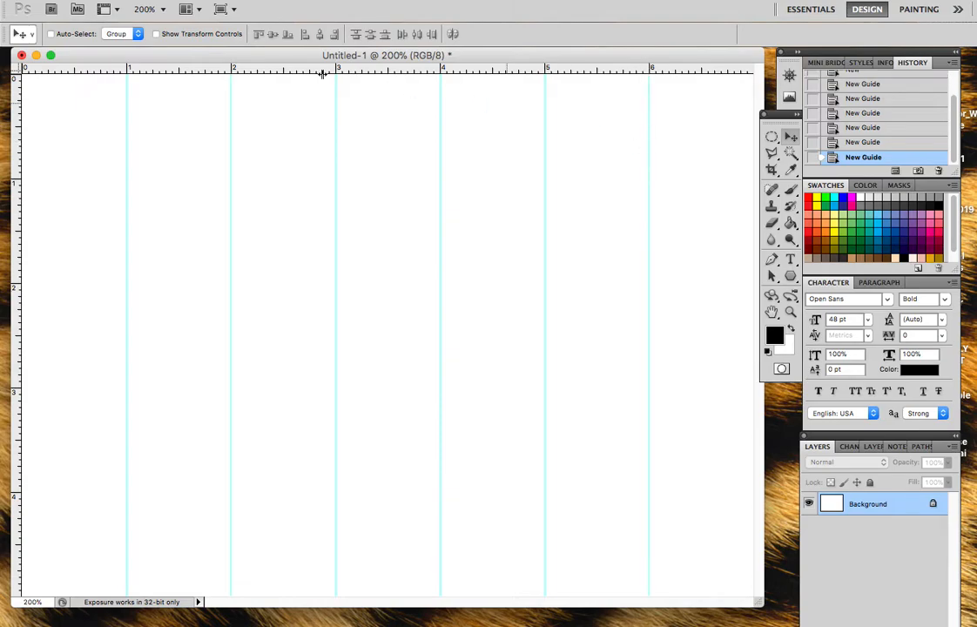
Step: Place four horizontal guides at the 1, 2, 3 and 4 marks of the vertical ruler to complete the grid
{"action": "left_click_drag", "start_coordinate": [174, 74], "coordinate": [178, 178]}
{"action": "left_click_drag", "start_coordinate": [203, 71], "coordinate": [194, 283]}
{"action": "left_click_drag", "start_coordinate": [206, 72], "coordinate": [201, 387]}
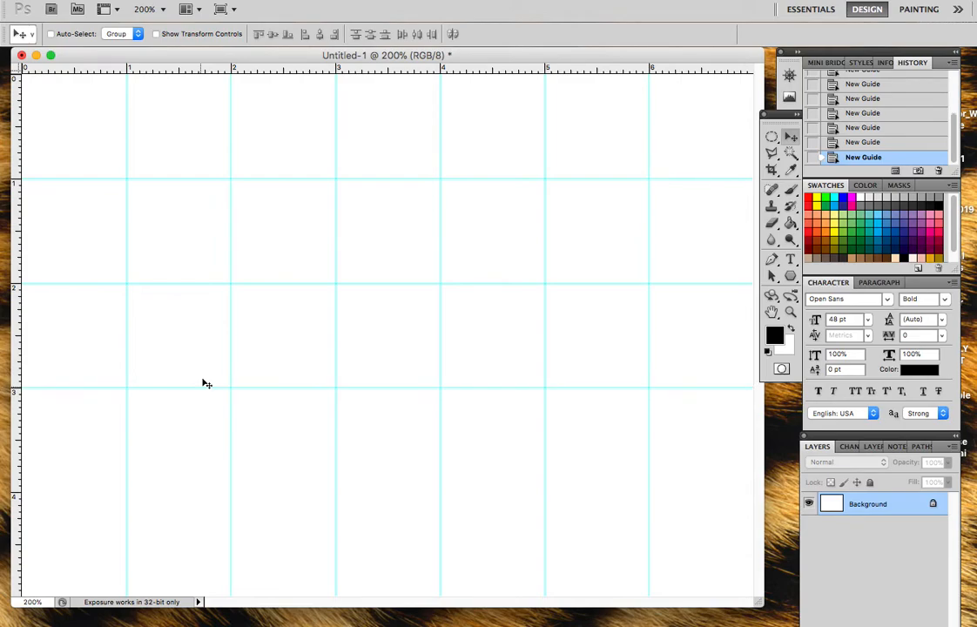
{"action": "left_click_drag", "start_coordinate": [208, 74], "coordinate": [170, 493]}
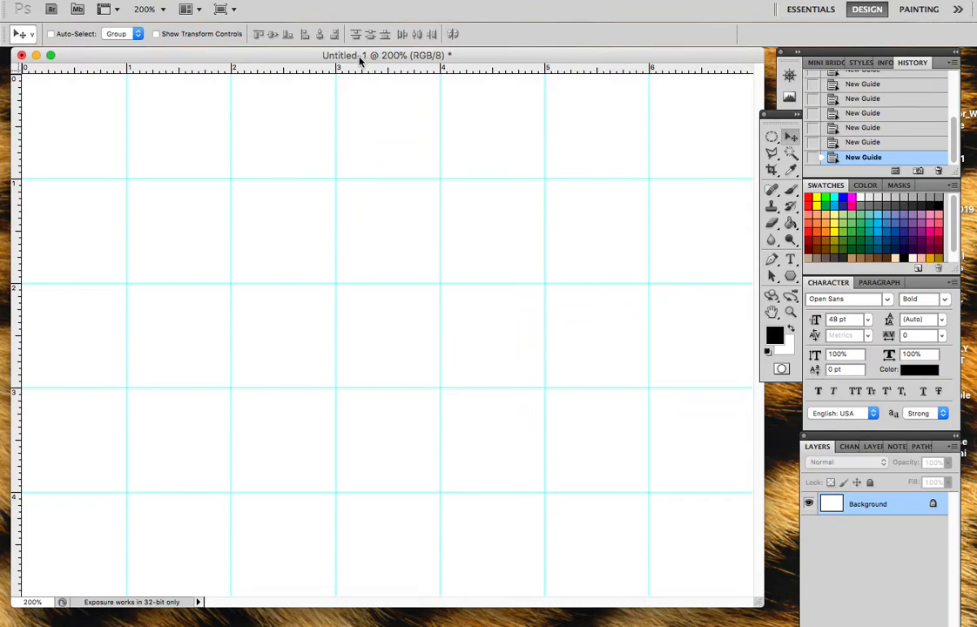
Step: Convert the locked Background into a regular layer, keeping the suggested name Layer 0
{"action": "double_click", "coordinate": [880, 505]}
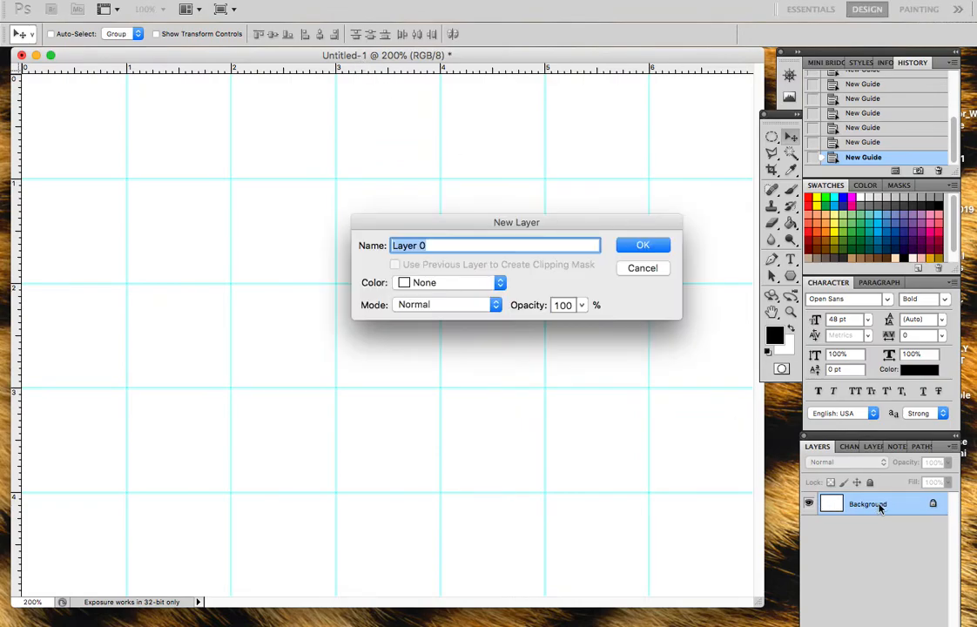
{"action": "left_click", "coordinate": [643, 246]}
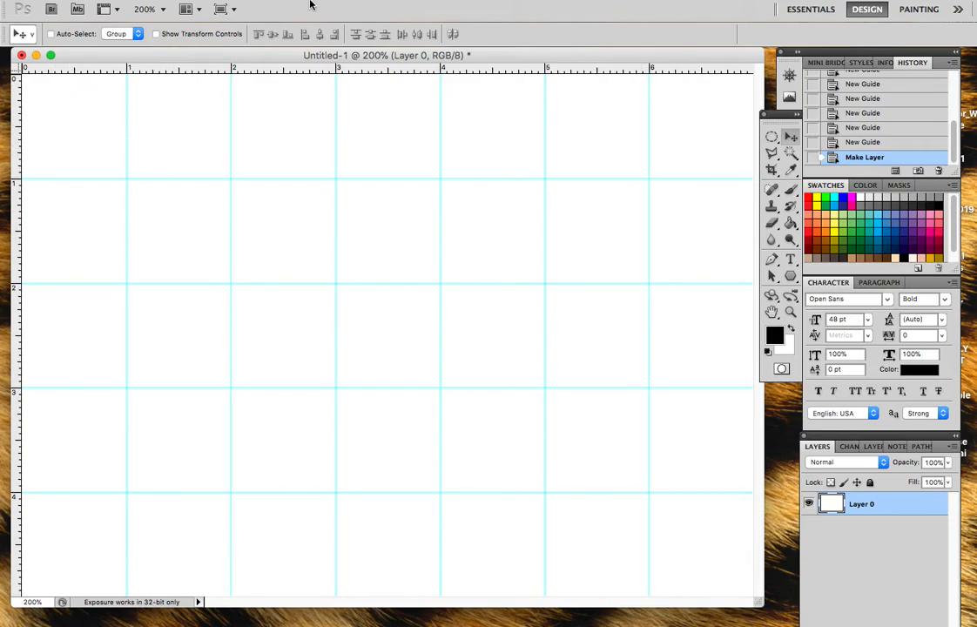
Step: Turn on snapping to guides
{"action": "left_click", "coordinate": [416, 0]}
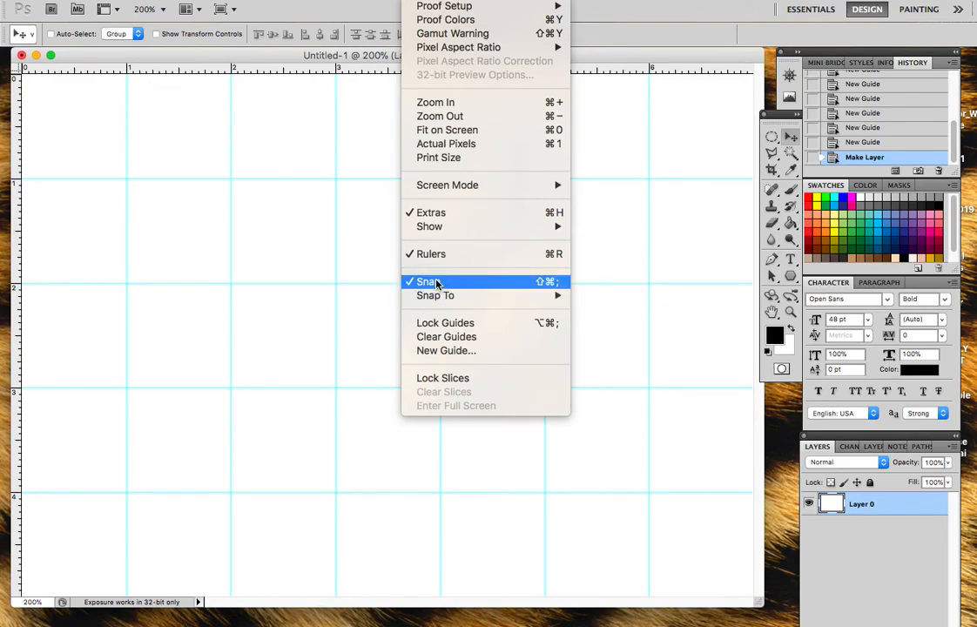
{"action": "mouse_move", "coordinate": [439, 296]}
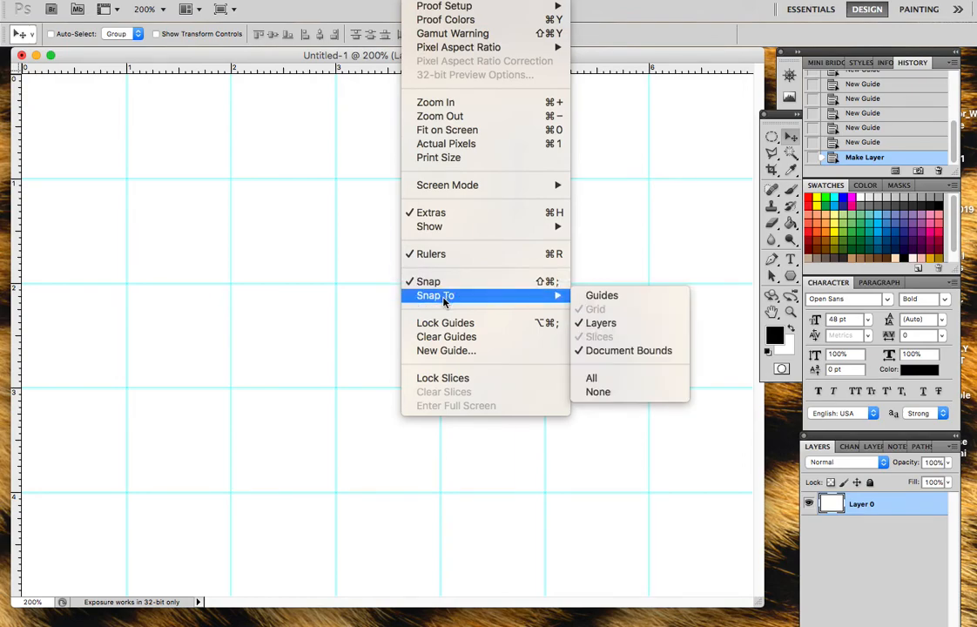
{"action": "left_click", "coordinate": [614, 297]}
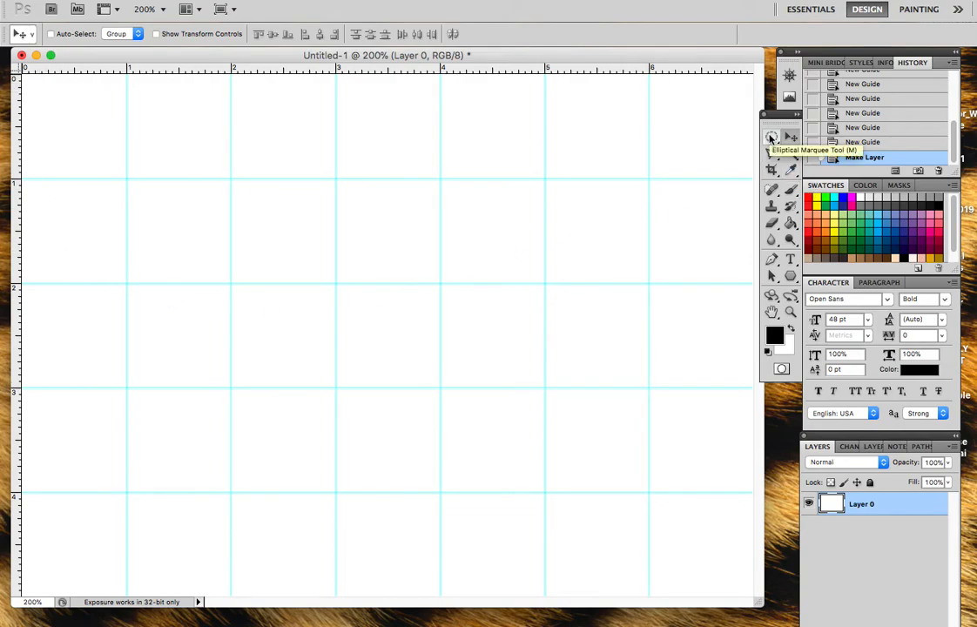
Step: Use the Rectangular Marquee tool to select the grid square between the 1 and 2 marks on both rulers
{"action": "left_click", "coordinate": [771, 137]}
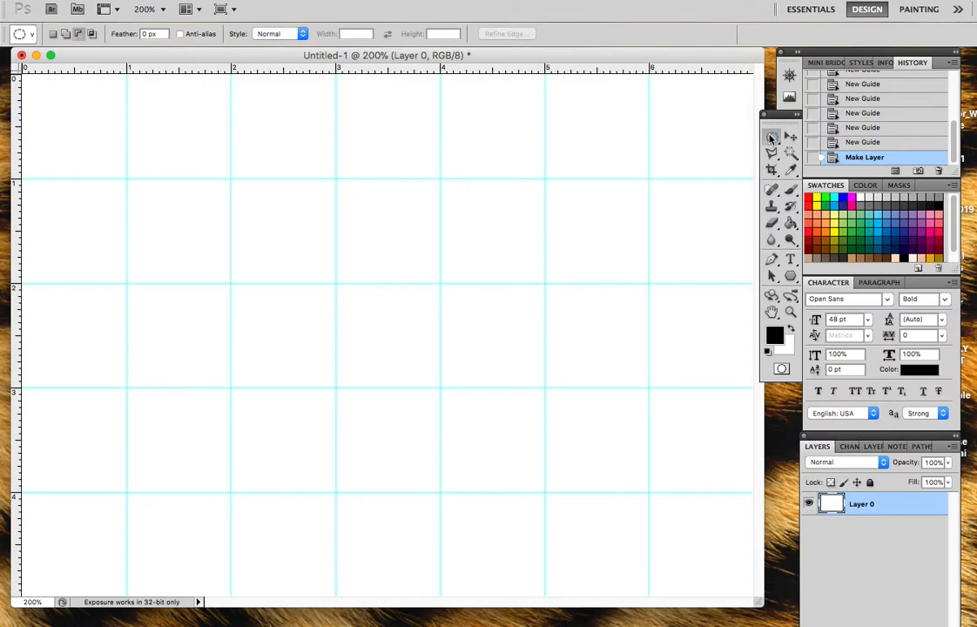
{"action": "left_click", "coordinate": [770, 138]}
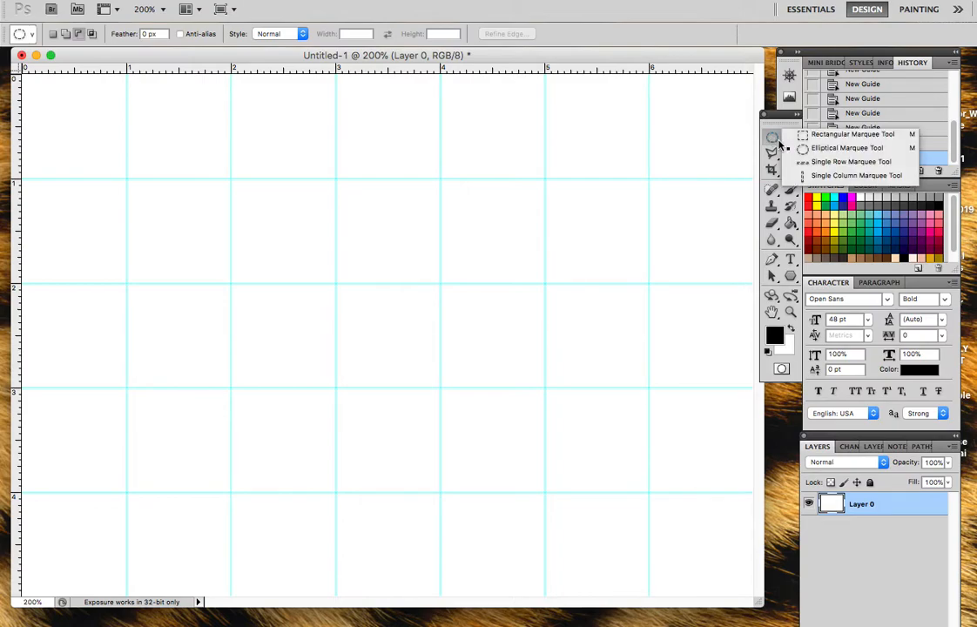
{"action": "left_click", "coordinate": [826, 138]}
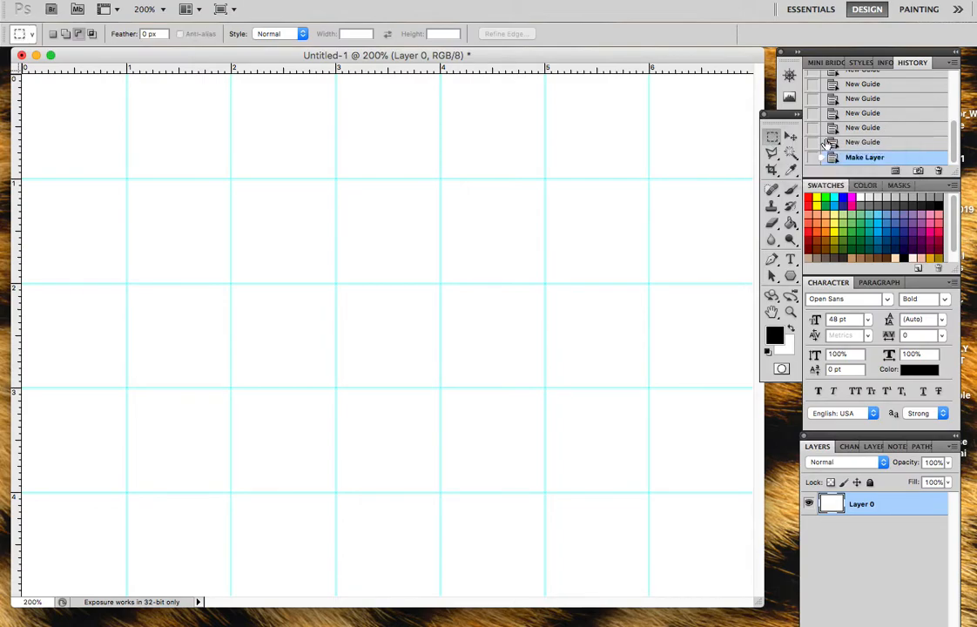
{"action": "left_click_drag", "start_coordinate": [127, 179], "coordinate": [193, 273]}
{"action": "left_click_drag", "start_coordinate": [225, 280], "coordinate": [227, 281]}
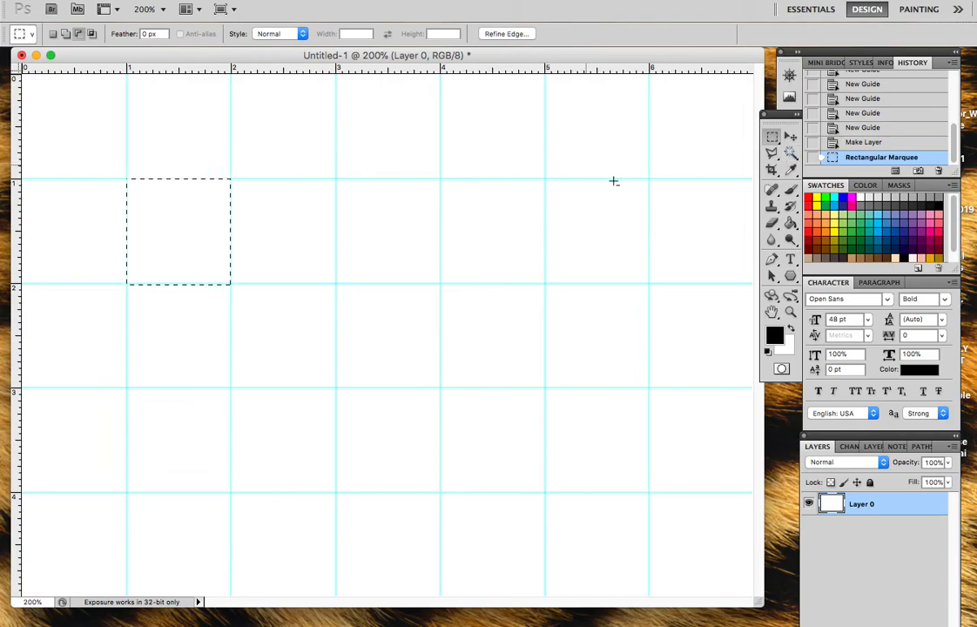
Step: Fill the selected grid square with black using the size 5 brush in Linear Burn mode
{"action": "key", "text": "b"}
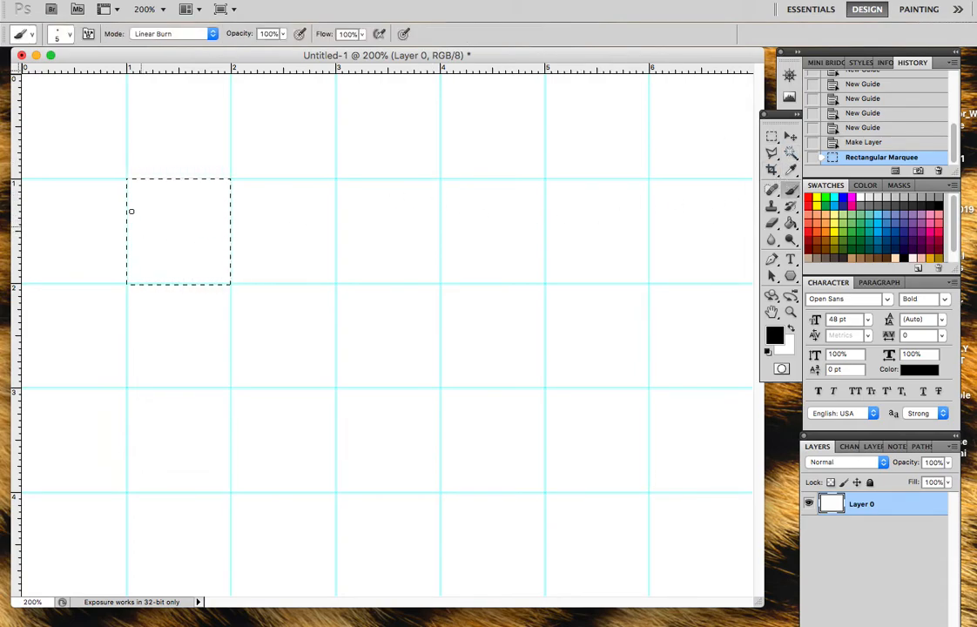
{"action": "left_click_drag", "start_coordinate": [180, 205], "coordinate": [71, 320]}
{"action": "left_click_drag", "start_coordinate": [291, 141], "coordinate": [87, 287]}
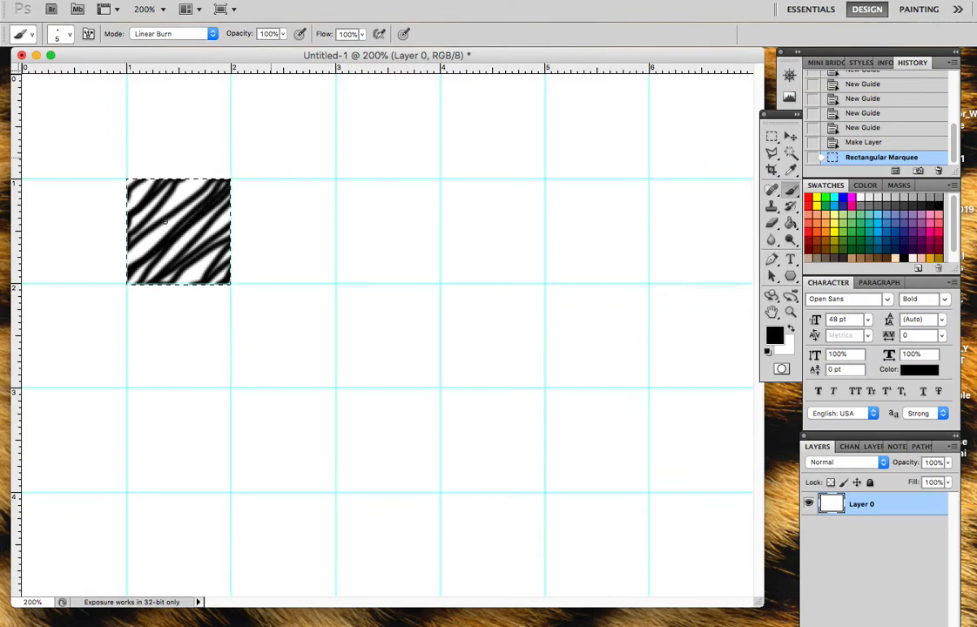
{"action": "mouse_move", "coordinate": [103, 282]}
{"action": "left_mouse_down"}
{"action": "mouse_move", "coordinate": [43, 415]}
{"action": "mouse_move", "coordinate": [77, 369]}
{"action": "left_mouse_up"}
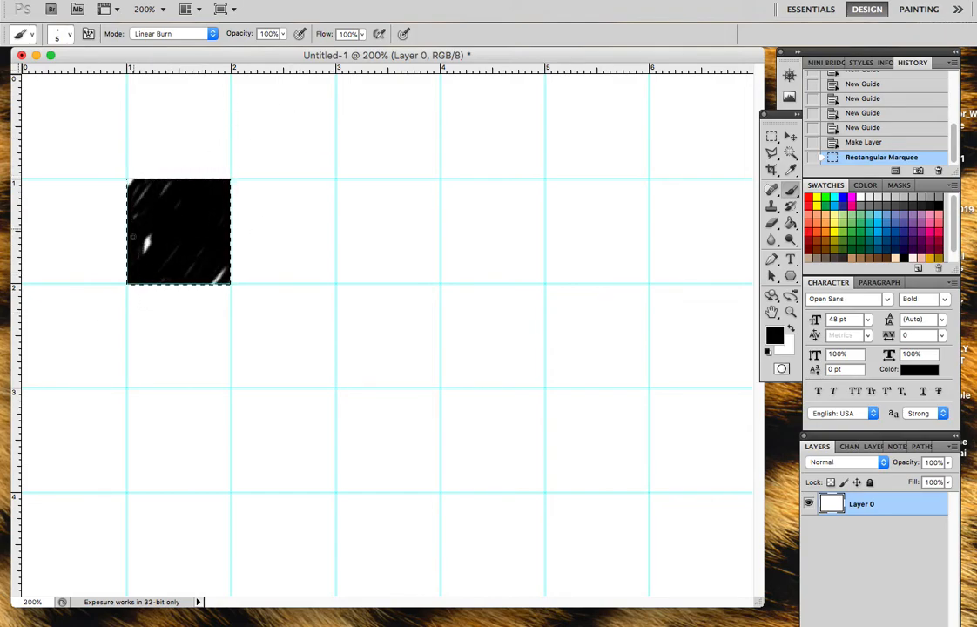
{"action": "mouse_move", "coordinate": [155, 197]}
{"action": "left_mouse_down"}
{"action": "mouse_move", "coordinate": [156, 81]}
{"action": "mouse_move", "coordinate": [157, 223]}
{"action": "left_mouse_up"}
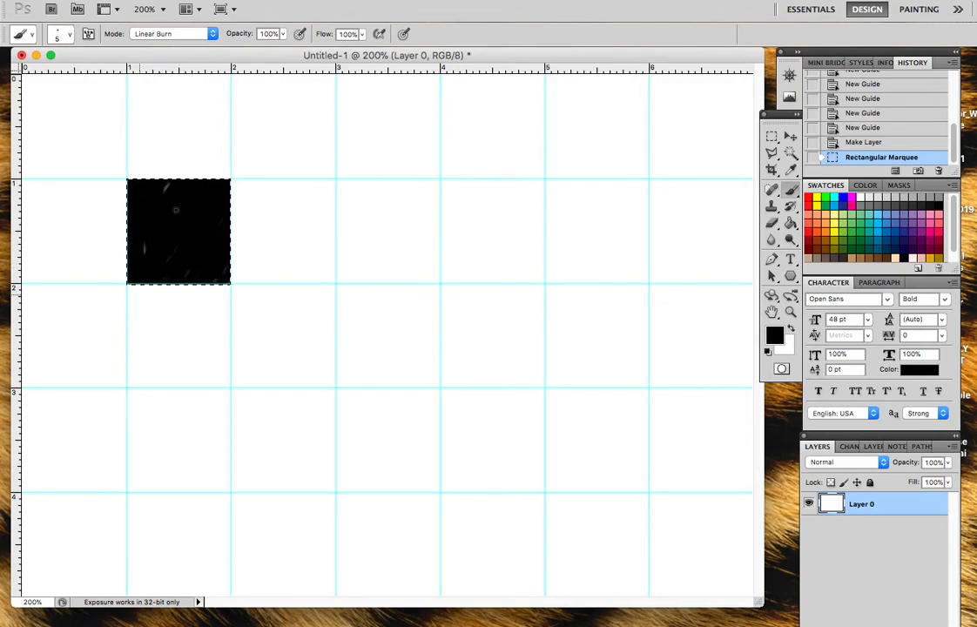
{"action": "mouse_move", "coordinate": [147, 326]}
{"action": "left_mouse_down"}
{"action": "mouse_move", "coordinate": [144, 207]}
{"action": "mouse_move", "coordinate": [223, 234]}
{"action": "left_mouse_up"}
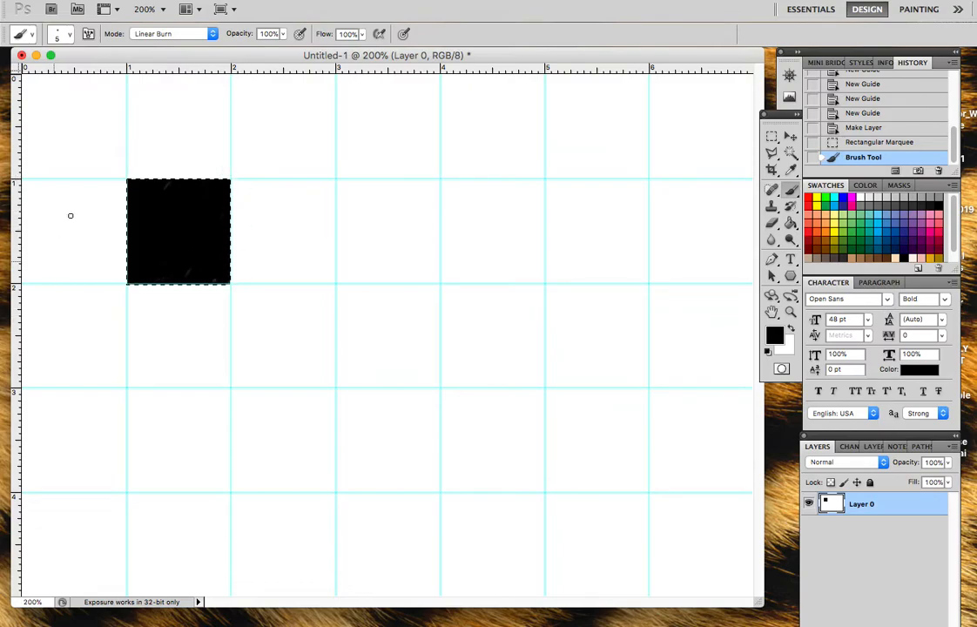
Step: Try to paint brush strokes outside the selected square
{"action": "left_click_drag", "start_coordinate": [289, 230], "coordinate": [298, 236]}
{"action": "left_click_drag", "start_coordinate": [282, 298], "coordinate": [201, 261]}
{"action": "left_click_drag", "start_coordinate": [200, 262], "coordinate": [388, 384]}
{"action": "left_click_drag", "start_coordinate": [382, 259], "coordinate": [296, 499]}
{"action": "left_click_drag", "start_coordinate": [458, 364], "coordinate": [212, 308]}
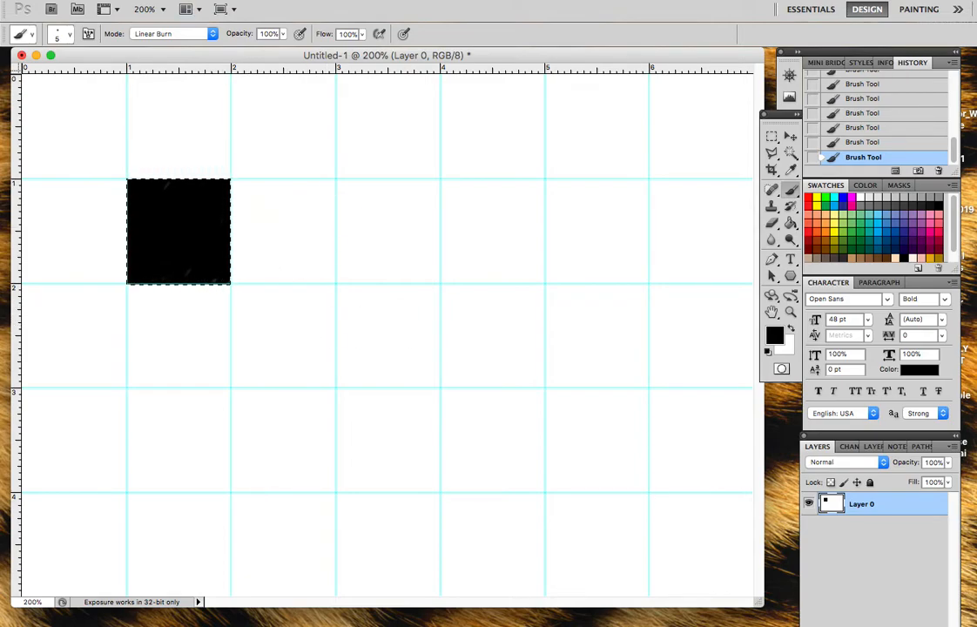
Step: Clear the selection and marquee-select the empty grid square directly right of the black one
{"action": "key", "text": "ctrl+d"}
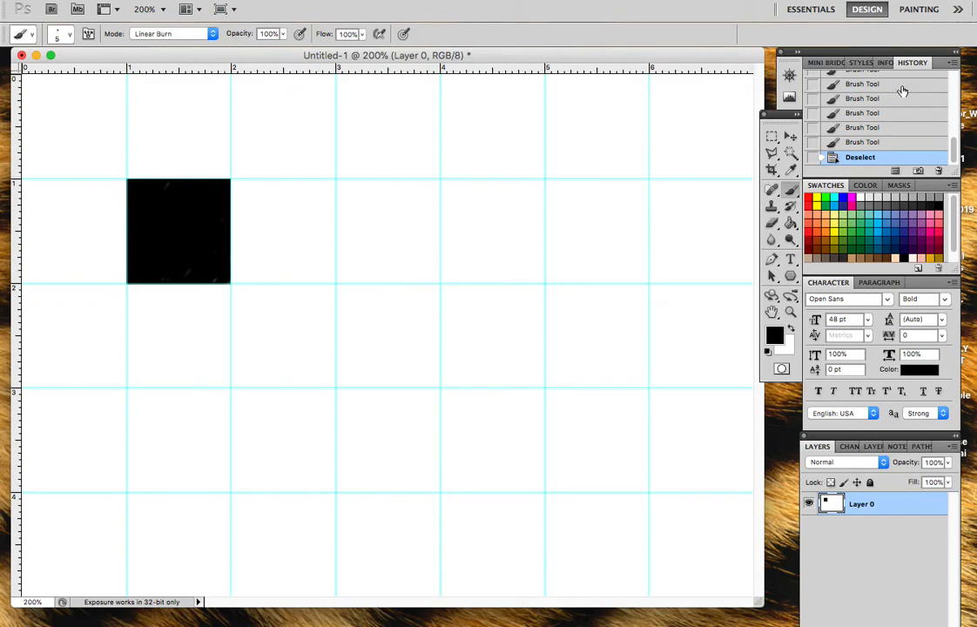
{"action": "key", "text": "m"}
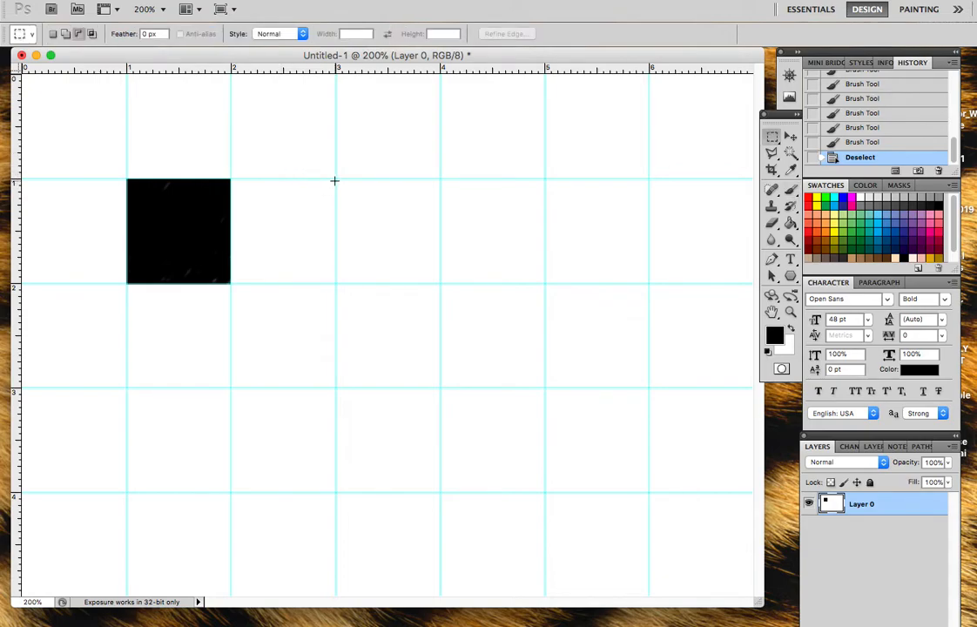
{"action": "left_click_drag", "start_coordinate": [335, 178], "coordinate": [231, 283]}
Step: Paint a solid magenta triangle inside the selected grid square with the size 5 brush
{"action": "left_click", "coordinate": [851, 198], "text": "super"}
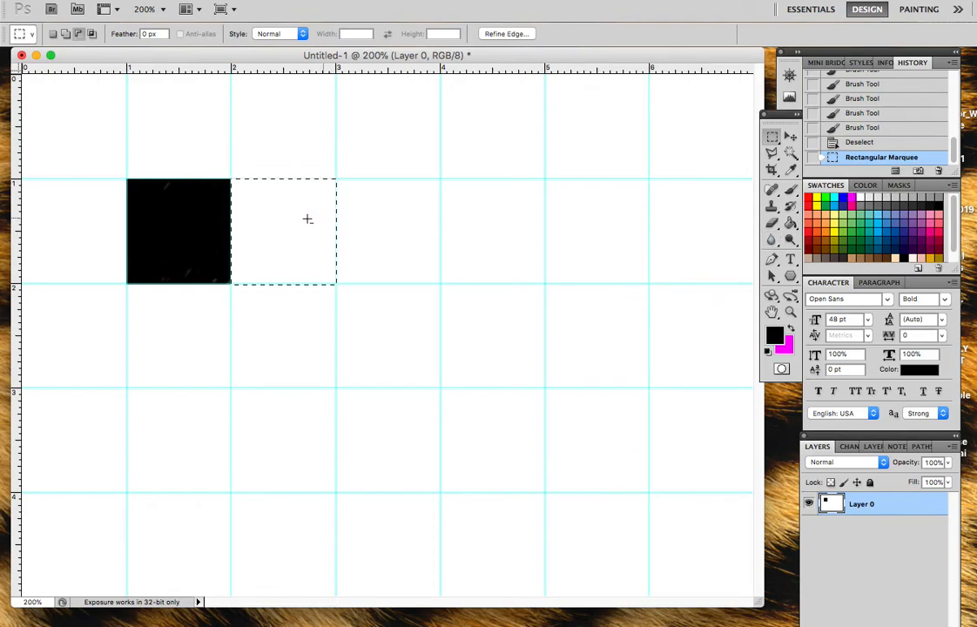
{"action": "key", "text": "b"}
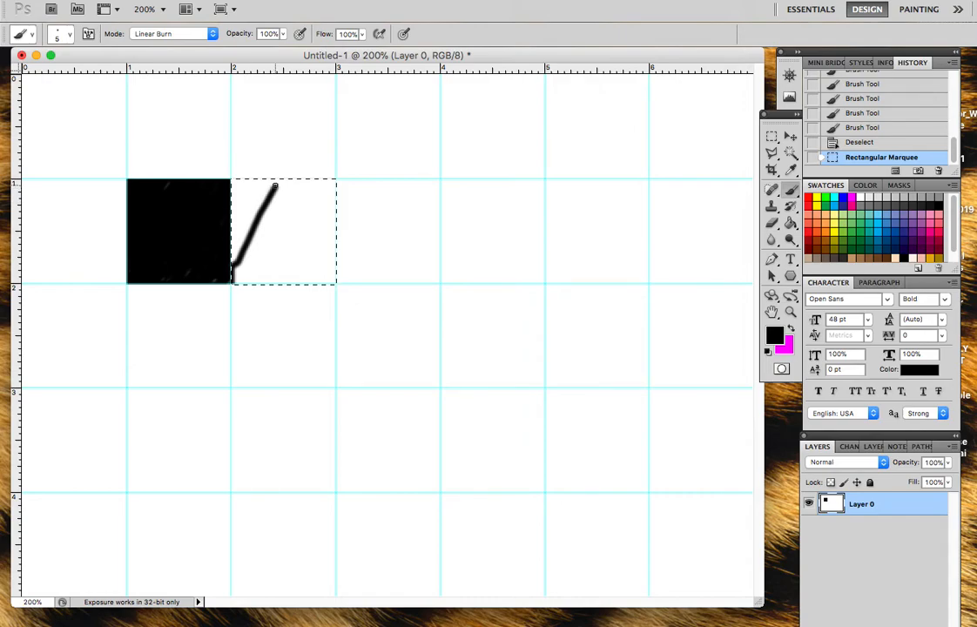
{"action": "key", "text": "super+z"}
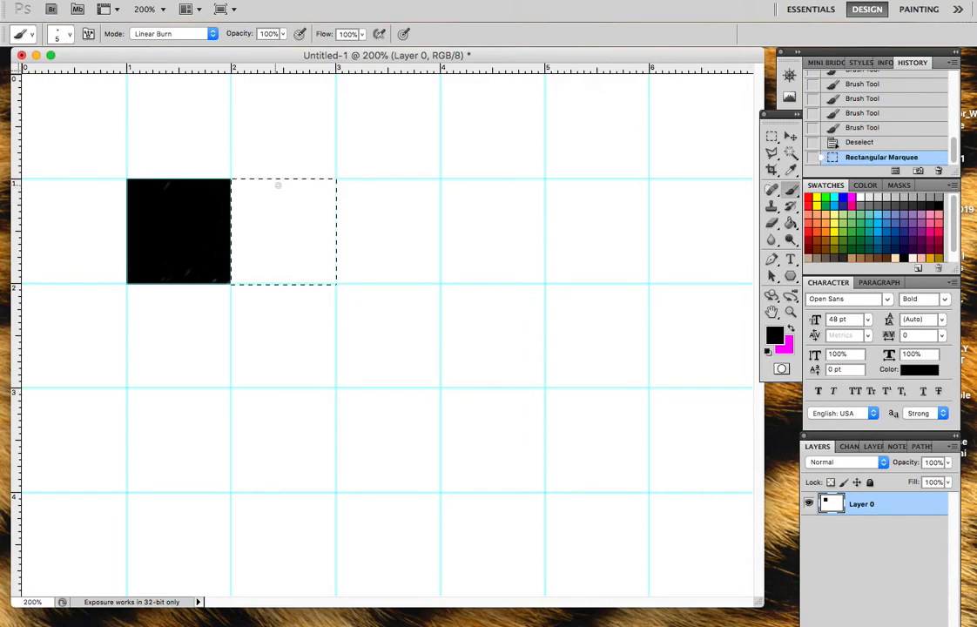
{"action": "left_click", "coordinate": [792, 329]}
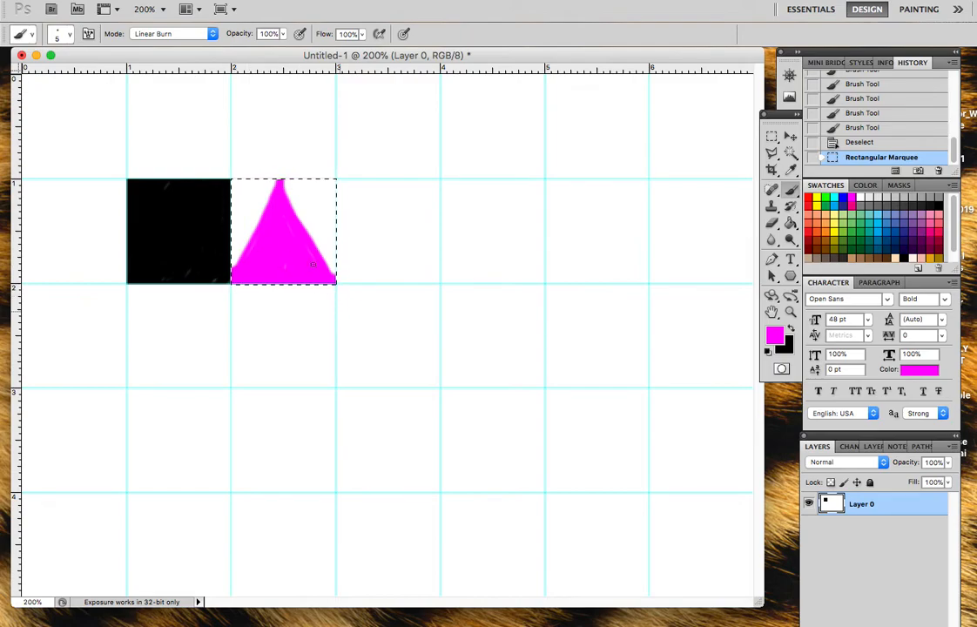
{"action": "left_click_drag", "start_coordinate": [314, 266], "coordinate": [325, 278]}
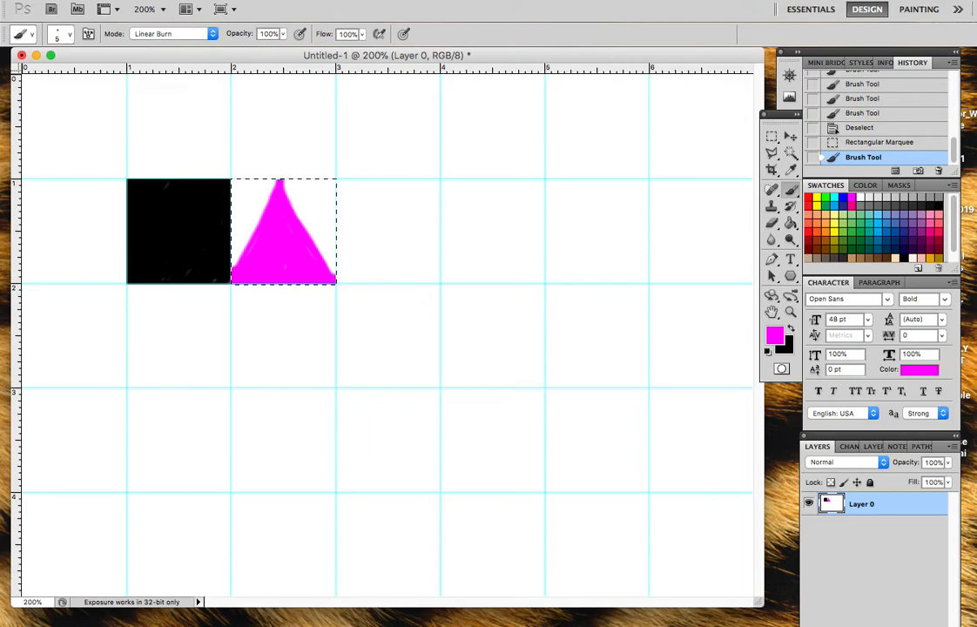
Step: Create a new blank document with a white background
{"action": "left_click", "coordinate": [111, 0]}
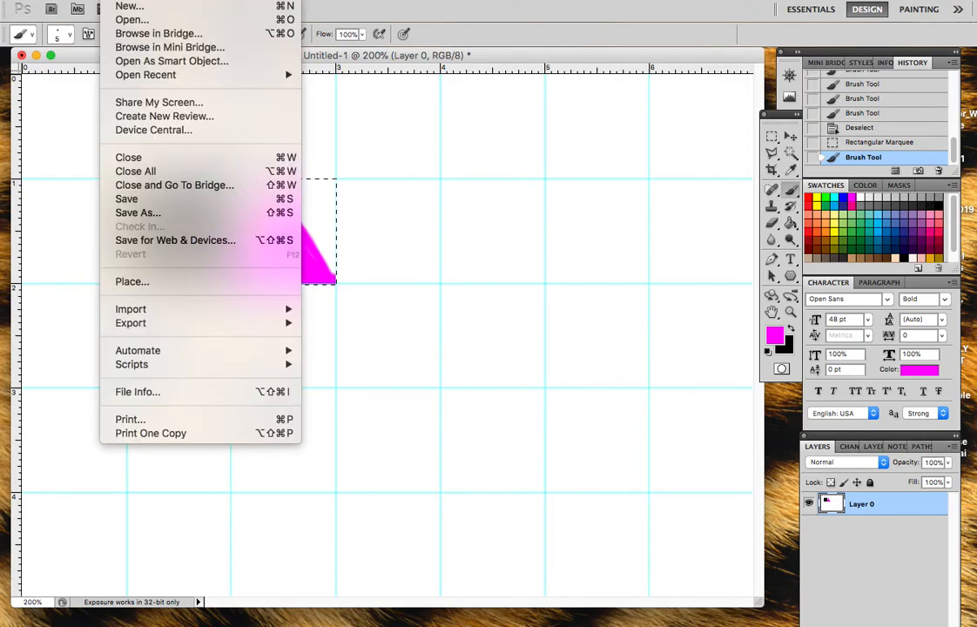
{"action": "left_click", "coordinate": [125, 7]}
{"action": "left_click", "coordinate": [416, 119]}
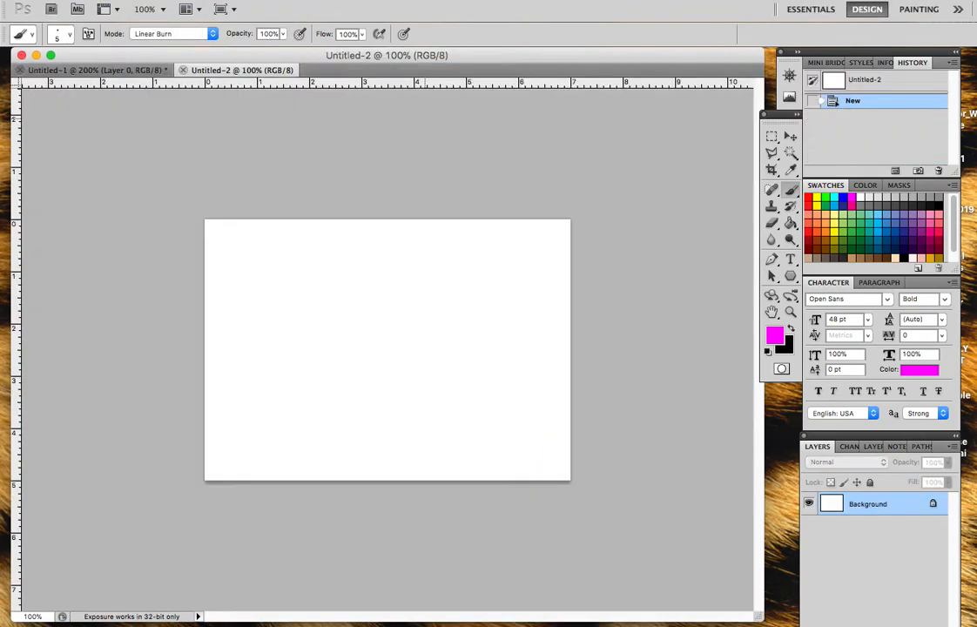
Step: Copy the magenta triangle from Untitled-1 into Untitled-2 twice, placing the copies side by side from the canvas's upper-left corner
{"action": "left_click", "coordinate": [72, 68]}
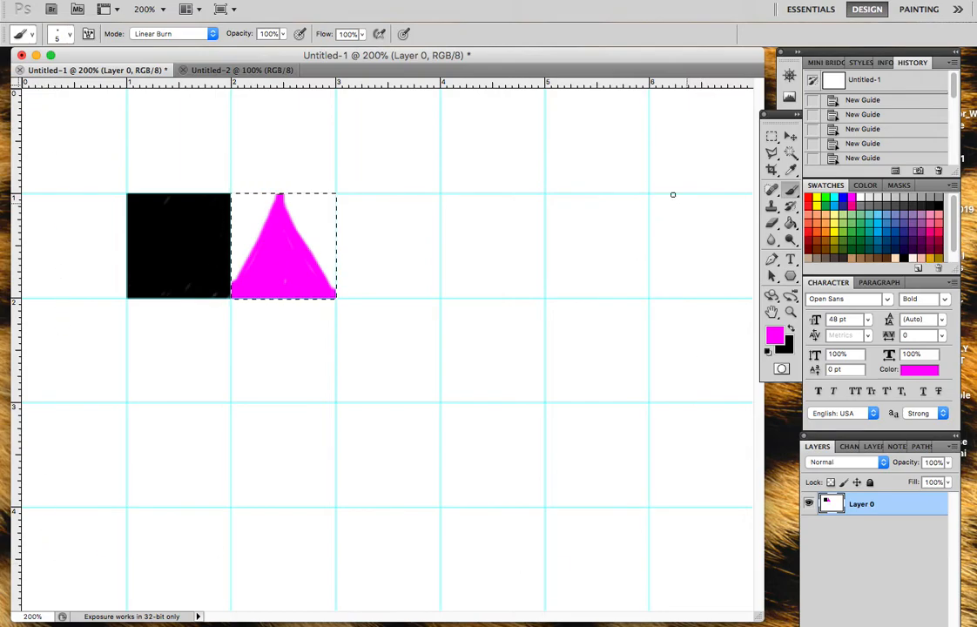
{"action": "left_click", "coordinate": [240, 72]}
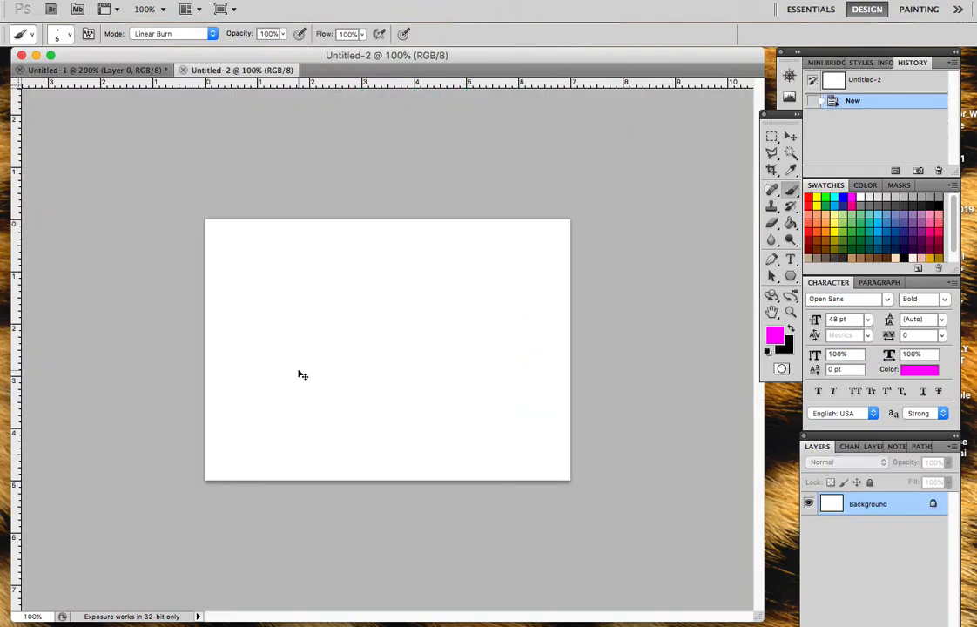
{"action": "key", "text": "super+v"}
{"action": "key", "text": "v"}
{"action": "left_click_drag", "start_coordinate": [376, 360], "coordinate": [235, 261]}
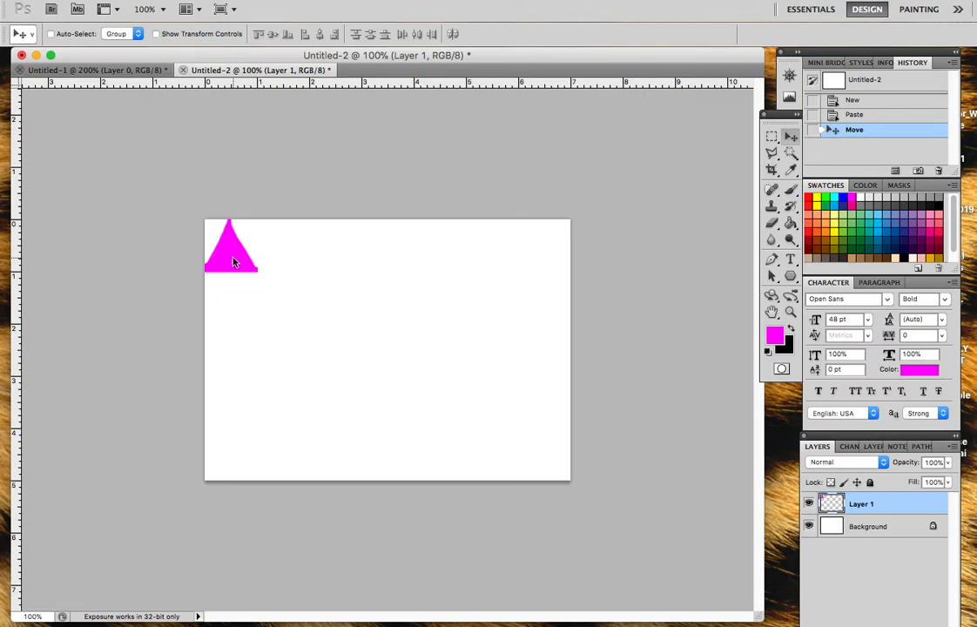
{"action": "key", "text": "super+v"}
{"action": "left_click_drag", "start_coordinate": [384, 349], "coordinate": [294, 258]}
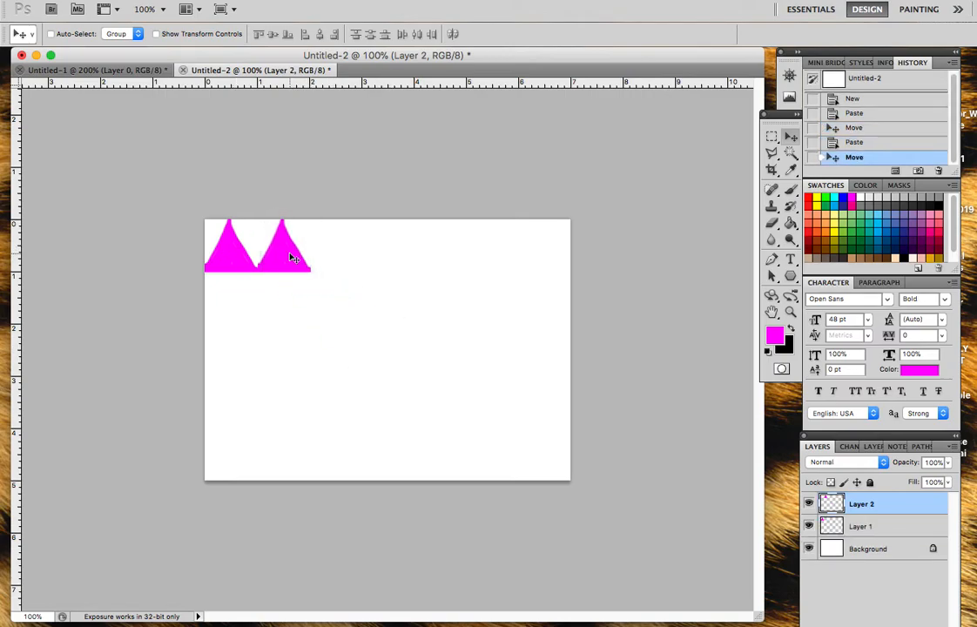
Step: Paste a third triangle into the canvas's lower-right corner and move the two upper triangles beside it along the bottom edge
{"action": "key", "text": "super+v"}
{"action": "left_click_drag", "start_coordinate": [416, 351], "coordinate": [542, 466]}
{"action": "key", "text": "alt+bracketleft"}
{"action": "left_click_drag", "start_coordinate": [306, 264], "coordinate": [514, 472]}
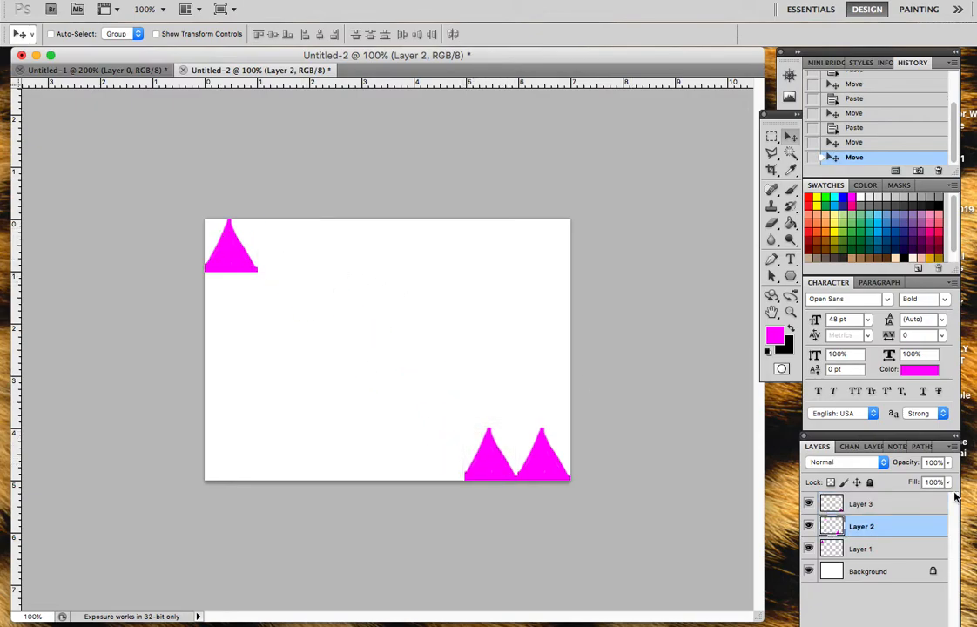
{"action": "left_click", "coordinate": [860, 549]}
{"action": "left_click_drag", "start_coordinate": [221, 256], "coordinate": [427, 466]}
Step: Paste four more magenta triangles and place them side by side to complete the row along the canvas's bottom edge
{"action": "key", "text": "ctrl+v"}
{"action": "left_click_drag", "start_coordinate": [384, 348], "coordinate": [382, 458]}
{"action": "key", "text": "ctrl+v"}
{"action": "left_click_drag", "start_coordinate": [403, 344], "coordinate": [326, 456]}
{"action": "key", "text": "ctrl+v"}
{"action": "left_click_drag", "start_coordinate": [350, 375], "coordinate": [243, 479]}
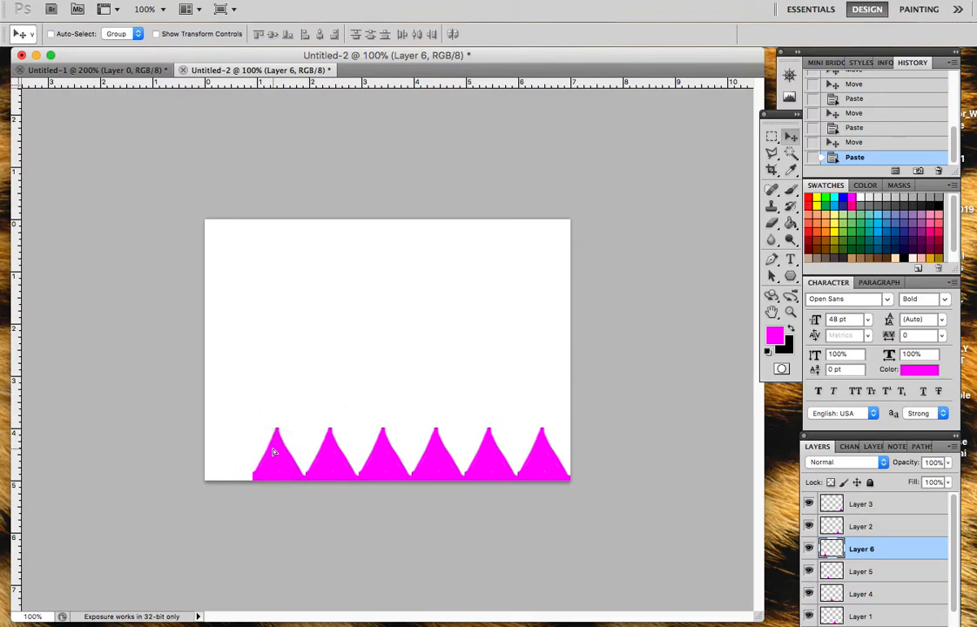
{"action": "key", "text": "ctrl+v"}
{"action": "left_click_drag", "start_coordinate": [384, 347], "coordinate": [224, 450]}
Step: In Untitled-1, clear the selection around the triangle and marquee-select the black square
{"action": "left_click", "coordinate": [104, 68]}
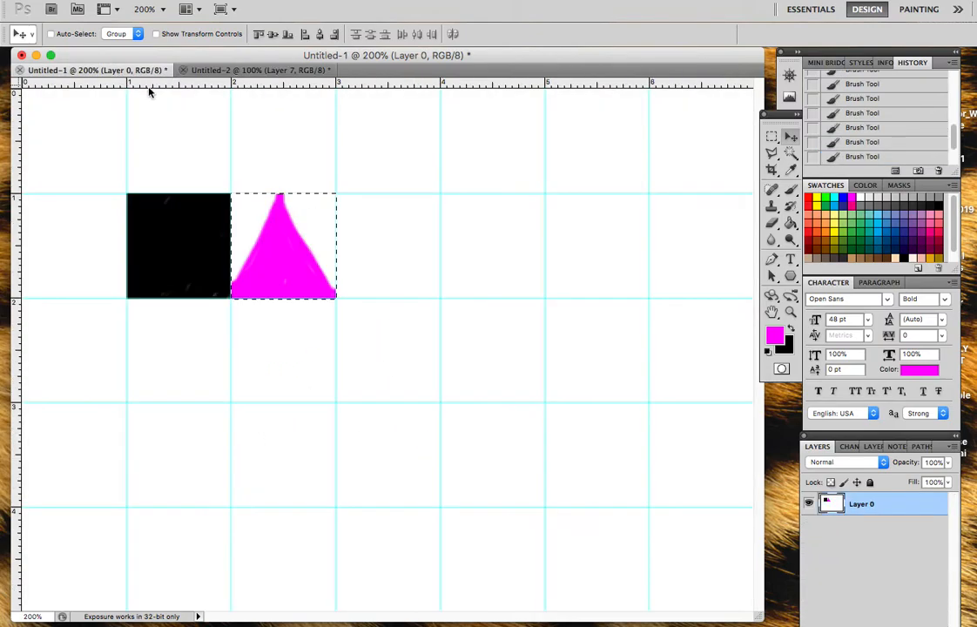
{"action": "key", "text": "ctrl+d"}
{"action": "key", "text": "m"}
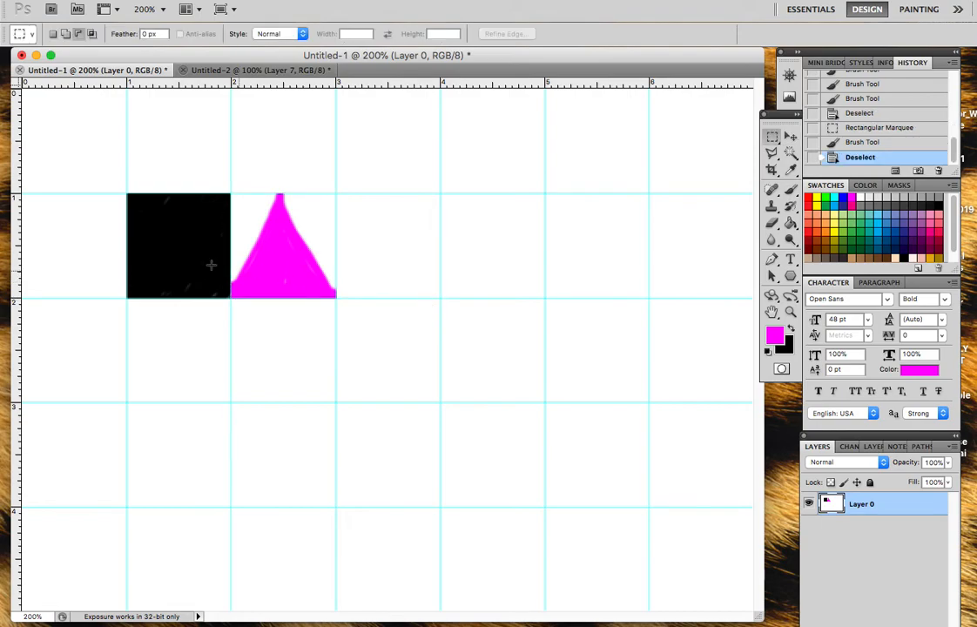
{"action": "left_click_drag", "start_coordinate": [178, 248], "coordinate": [231, 298]}
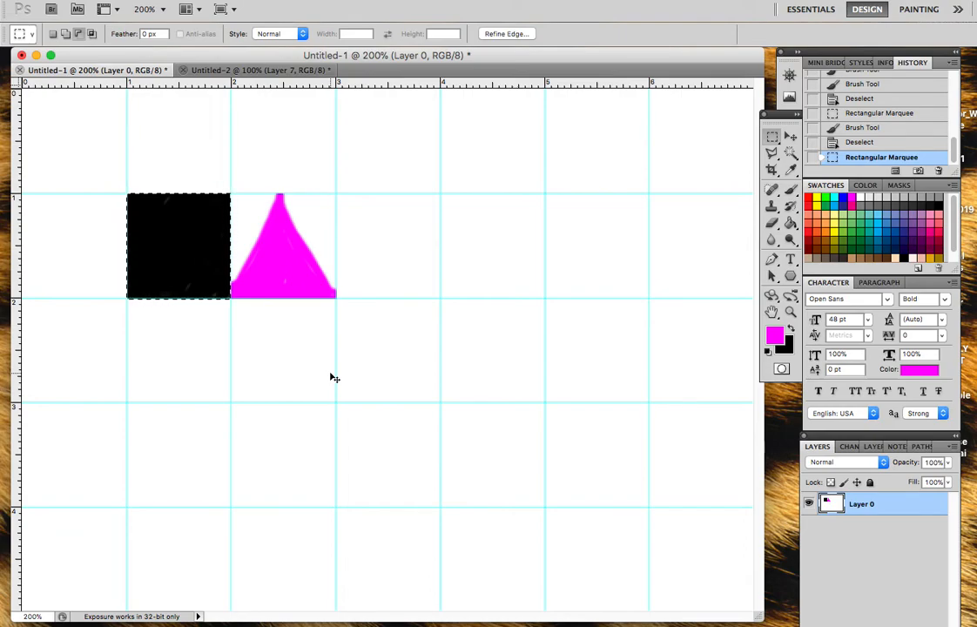
Step: Paste three copies of the black square into Untitled-2, at the canvas's left edge, near its centre and at its right edge
{"action": "left_click", "coordinate": [255, 73]}
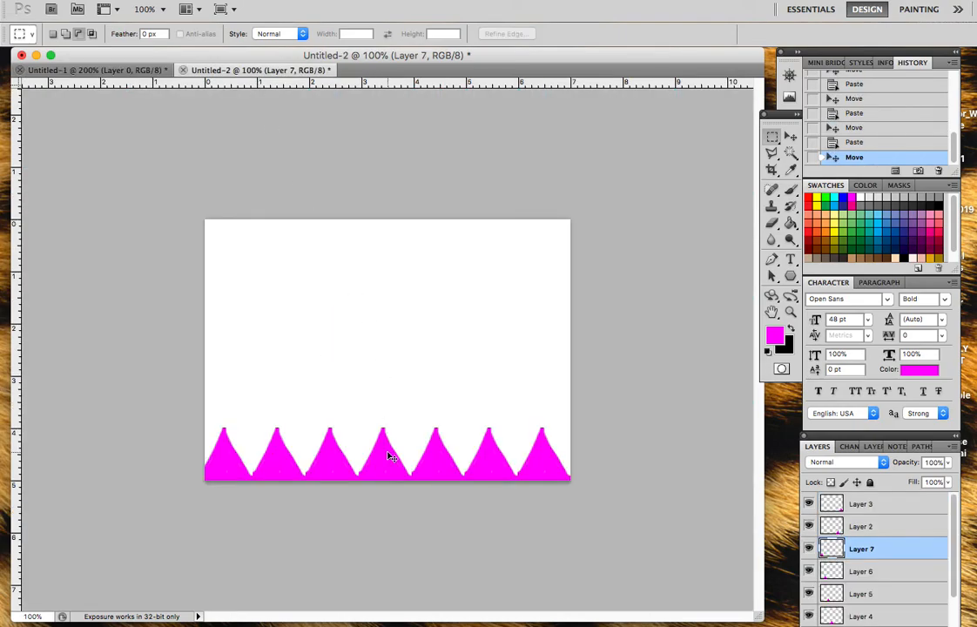
{"action": "key", "text": "ctrl+v"}
{"action": "key", "text": "v"}
{"action": "left_click_drag", "start_coordinate": [395, 342], "coordinate": [240, 337]}
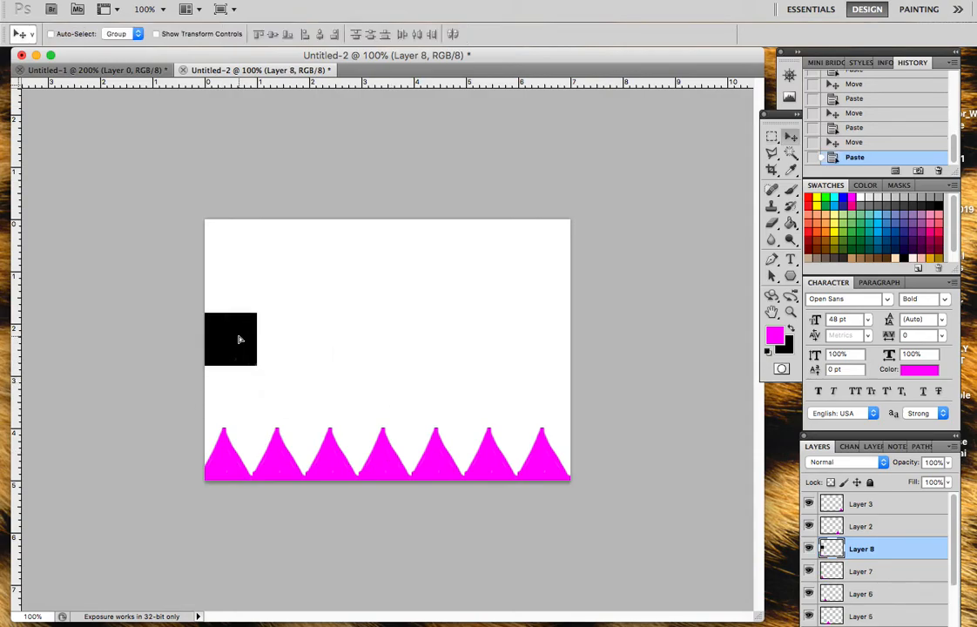
{"action": "key", "text": "ctrl+v"}
{"action": "left_click_drag", "start_coordinate": [397, 354], "coordinate": [543, 292]}
{"action": "key", "text": "ctrl+v"}
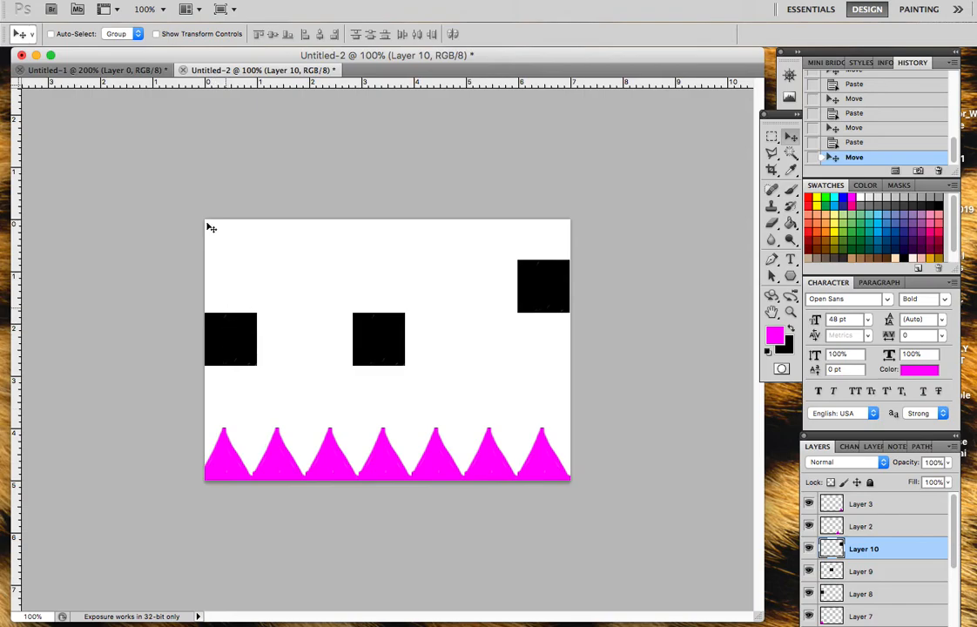
{"action": "left_click", "coordinate": [95, 70]}
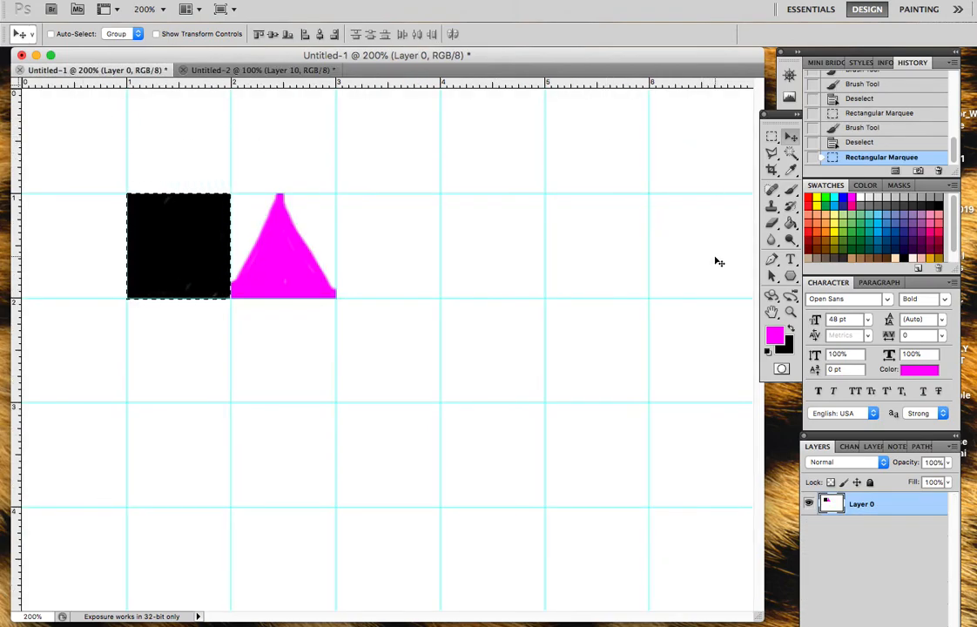
{"action": "left_click", "coordinate": [254, 70]}
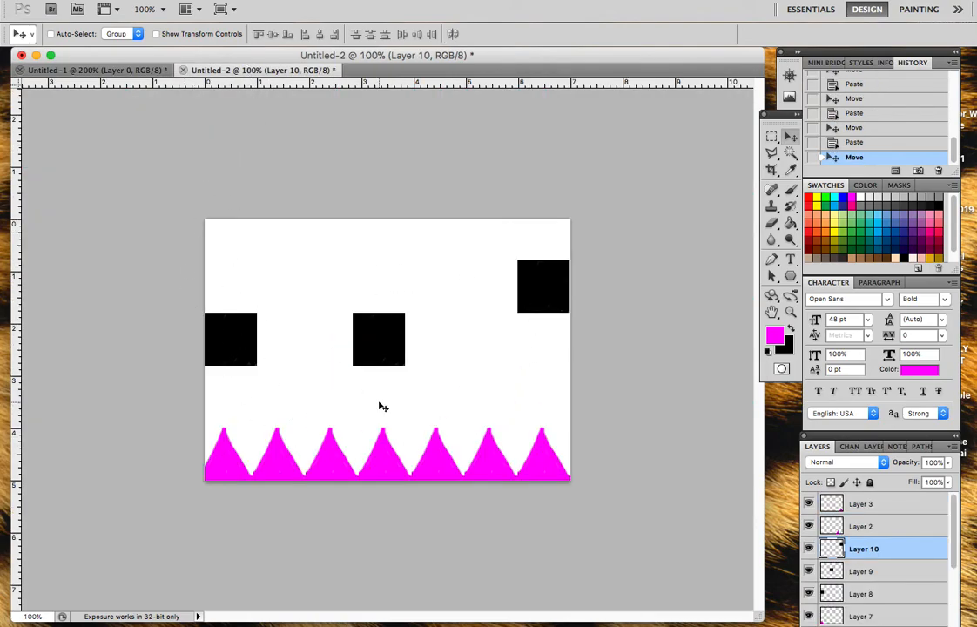
{"action": "left_click", "coordinate": [99, 70]}
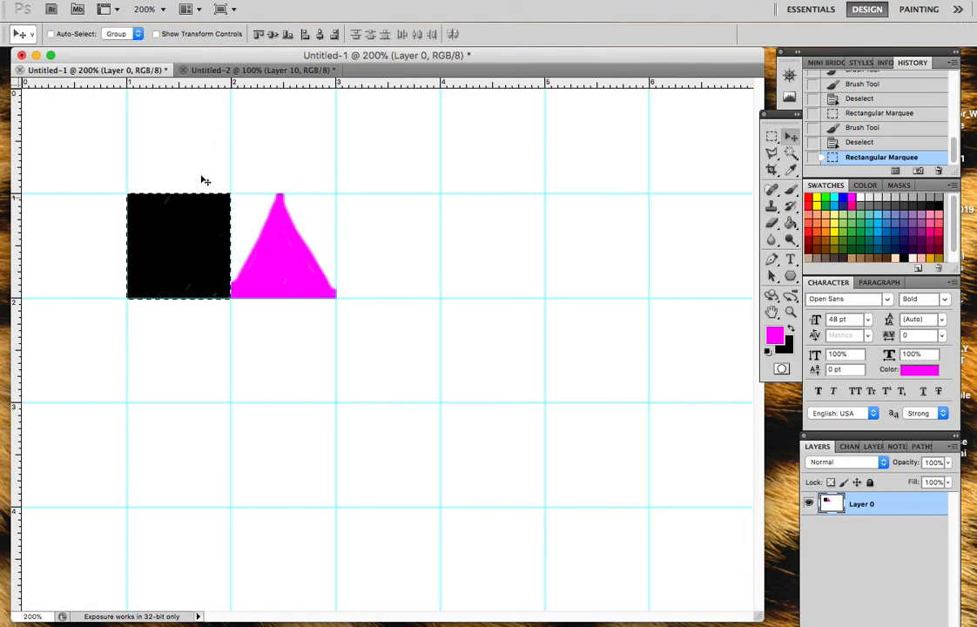
{"action": "left_click", "coordinate": [261, 70]}
Step: Add vertical guides to Untitled-2 at the 1, 2, 3, 4, 5 and 6 marks of the horizontal ruler
{"action": "left_click_drag", "start_coordinate": [18, 200], "coordinate": [257, 241]}
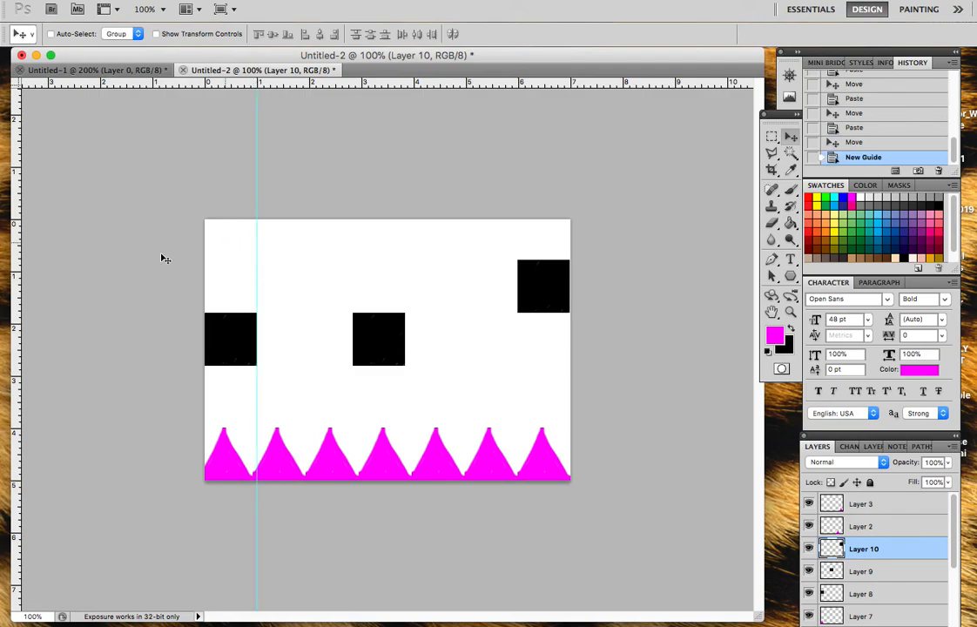
{"action": "left_click_drag", "start_coordinate": [17, 229], "coordinate": [309, 269]}
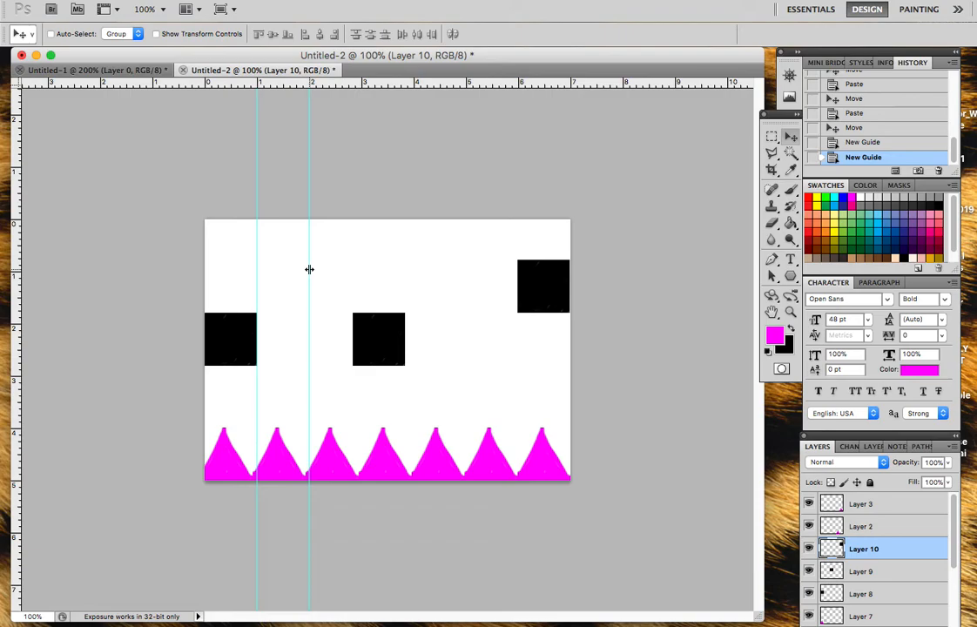
{"action": "left_click_drag", "start_coordinate": [20, 224], "coordinate": [361, 228]}
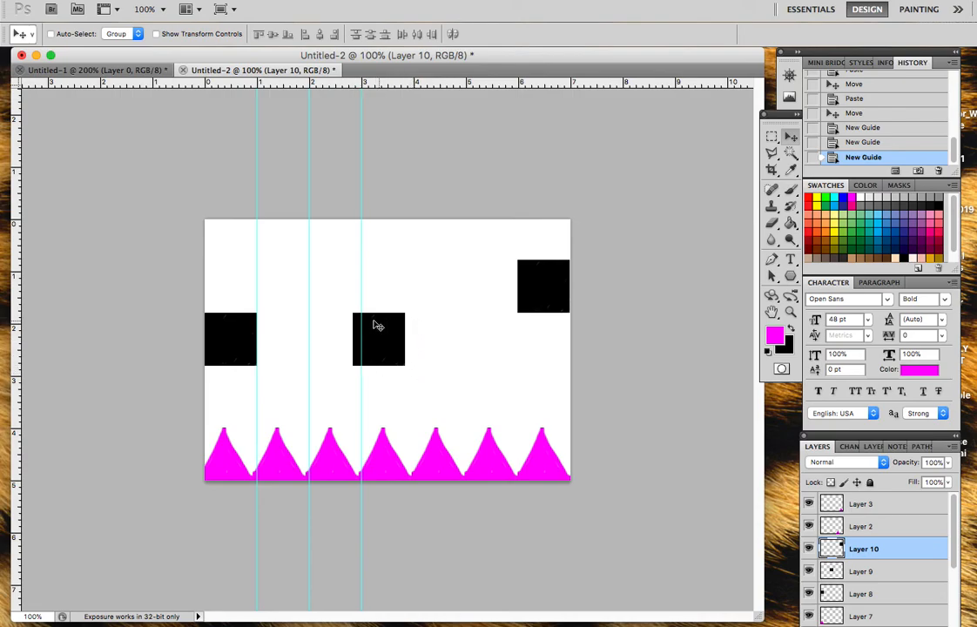
{"action": "left_click_drag", "start_coordinate": [18, 221], "coordinate": [414, 264]}
{"action": "left_click_drag", "start_coordinate": [24, 261], "coordinate": [466, 261]}
{"action": "left_click_drag", "start_coordinate": [18, 262], "coordinate": [519, 287]}
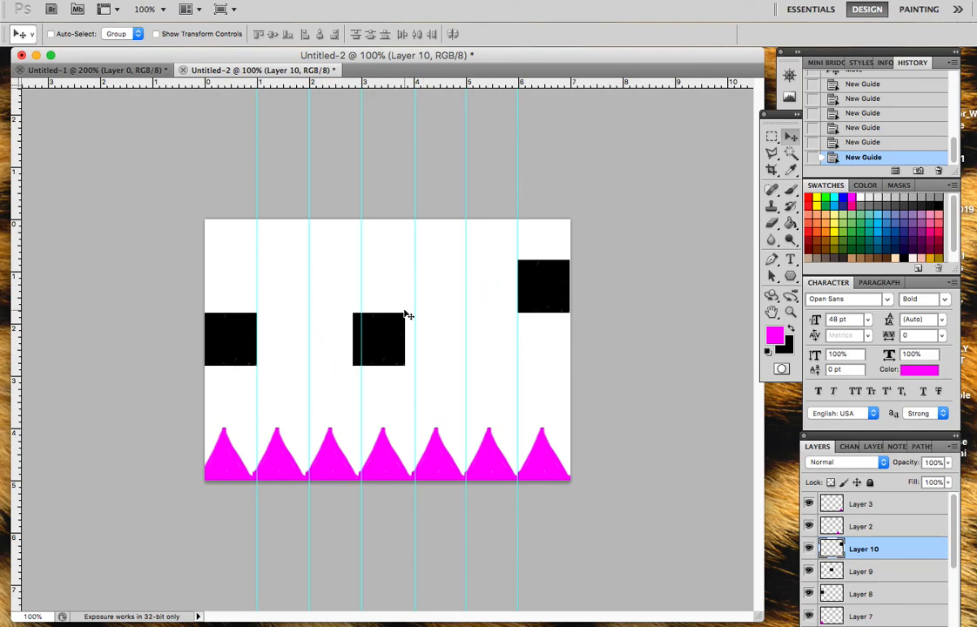
Step: Add horizontal guides to Untitled-2 at the 1 and 2 marks of the vertical ruler
{"action": "left_click_drag", "start_coordinate": [188, 83], "coordinate": [201, 272]}
{"action": "left_click_drag", "start_coordinate": [268, 83], "coordinate": [273, 324]}
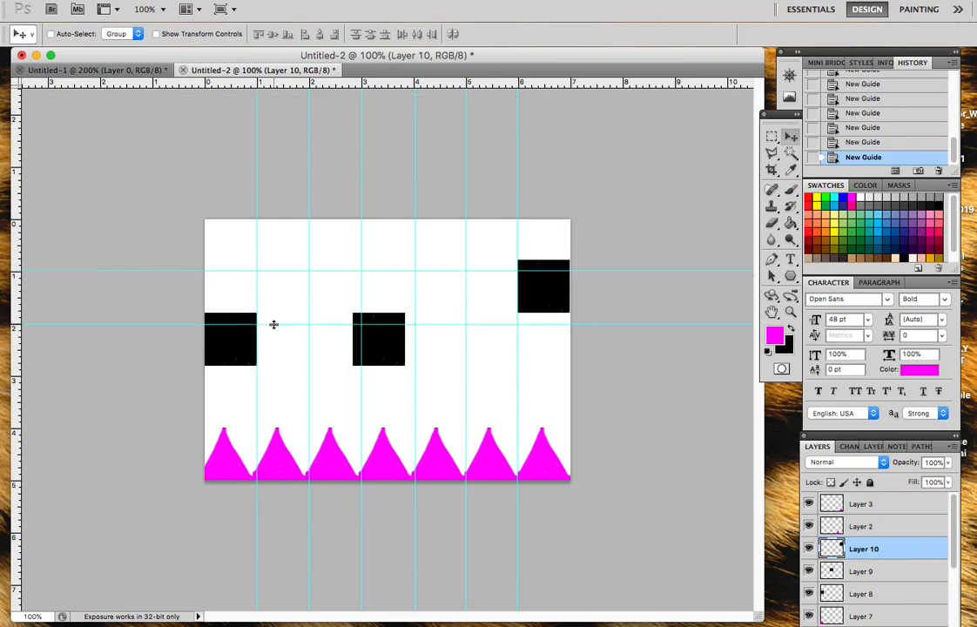